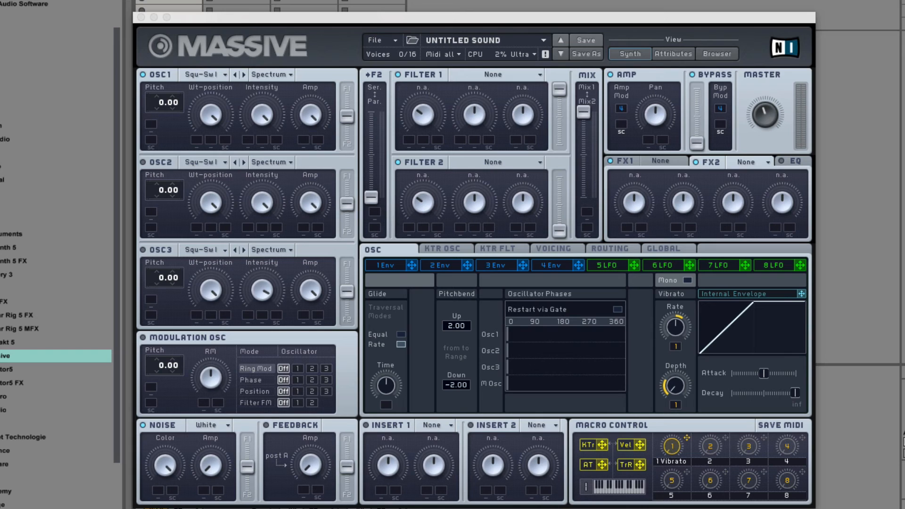
- Enable the second and third oscillators to compare detuning, setting their pitches to 0.04 and -0.11
left_click(142, 162)
left_click(142, 249)
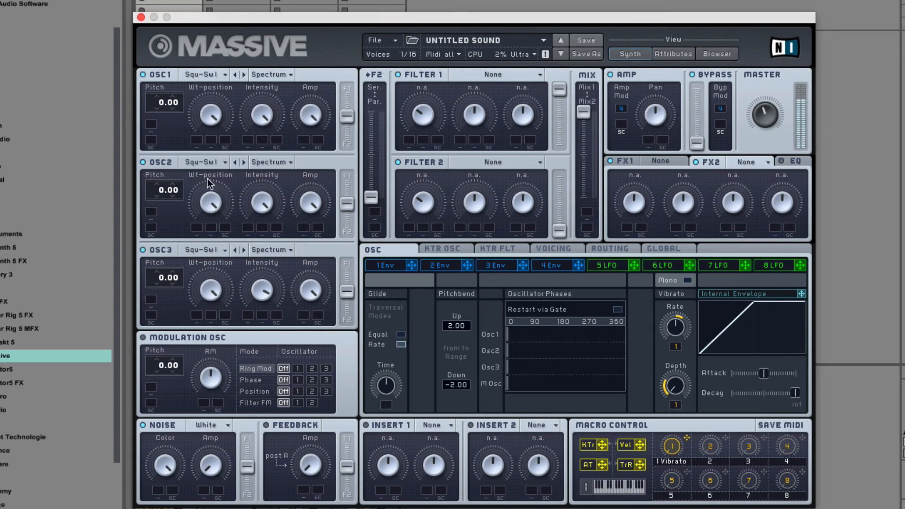
left_click_drag(170, 194, 171, 190)
left_click_drag(176, 277, 176, 293)
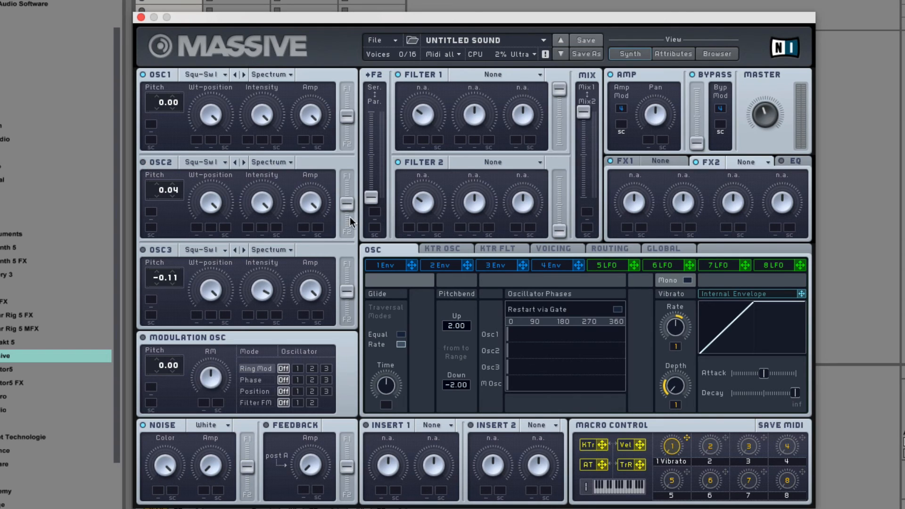
- Set the unisono voices to 7, enable the pitch cutoff spread and raise its amount to about a quarter
left_click(555, 250)
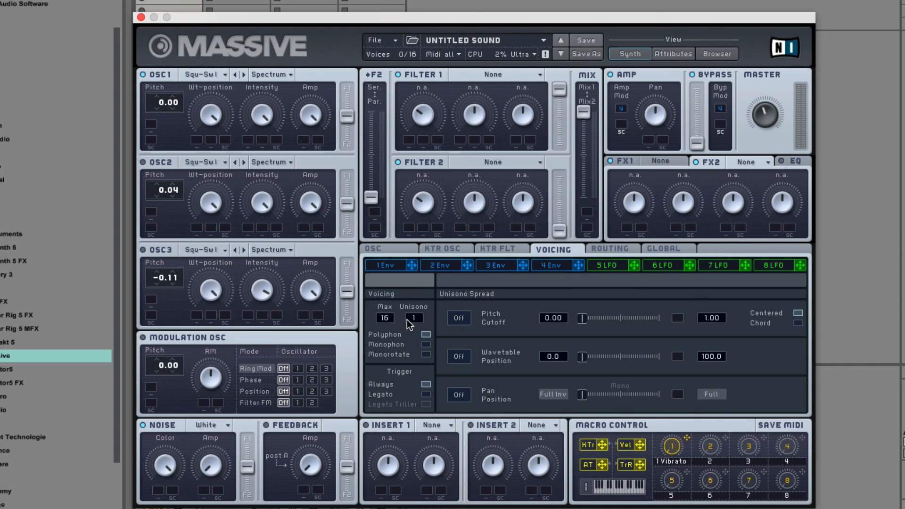
left_click_drag(410, 311, 411, 299)
left_click(459, 318)
left_click_drag(583, 318, 602, 318)
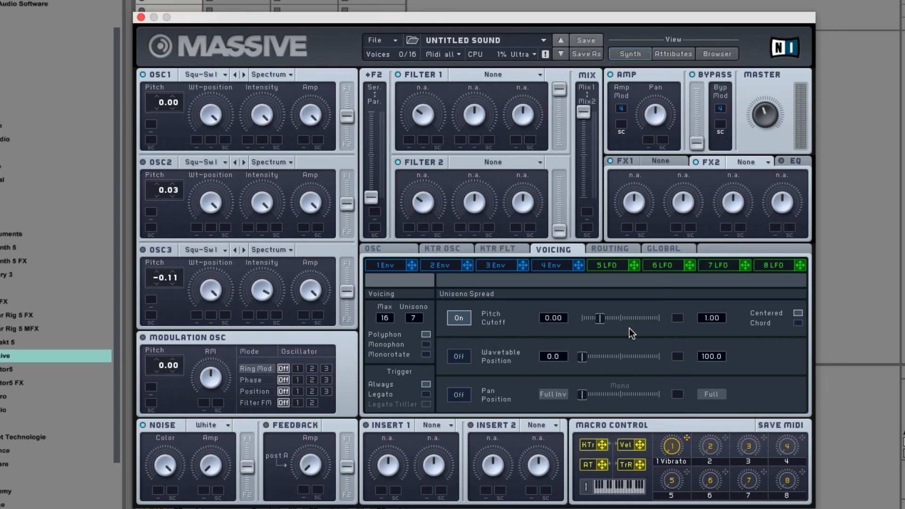
- Try a pitch spread limit of 0.26, sweeping the spread amount up to maximum and back to minimum
left_click_drag(599, 320, 579, 319)
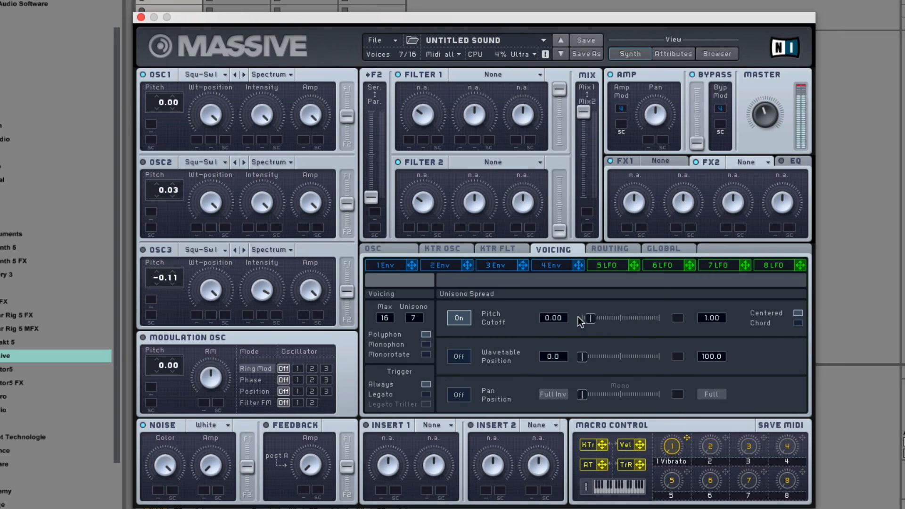
left_click_drag(706, 314, 721, 281)
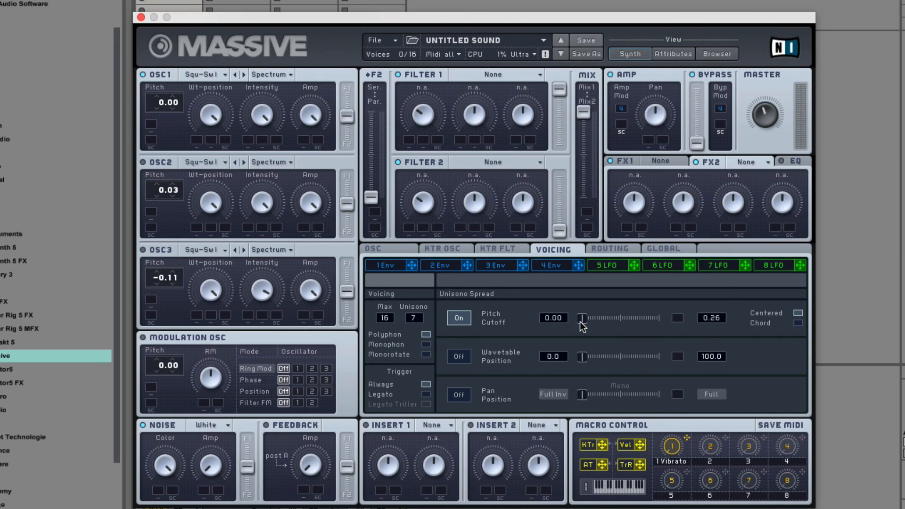
left_click_drag(583, 324, 716, 354)
left_click_drag(659, 318, 575, 318)
- Set the pitch spread limit to 0.99 and the unisono voices to 5, sweeping the spread amount up and back down
left_click_drag(718, 320, 726, 273)
left_click_drag(411, 321, 422, 311)
left_click_drag(620, 325, 738, 320)
left_click_drag(658, 322, 599, 321)
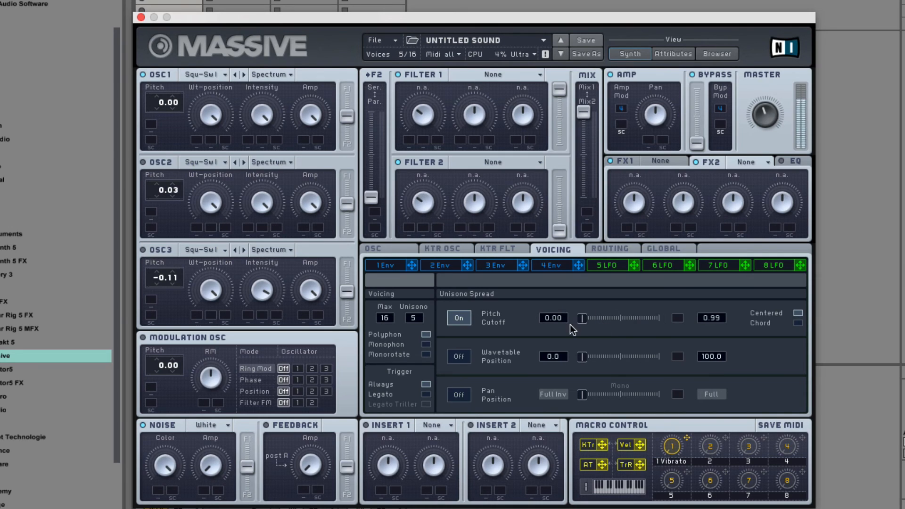
- Modulate the first oscillator's pitch with LFO 5 by 0.50 and raise the unisono pitch spread slightly
left_click_drag(637, 265, 191, 49)
left_click(607, 265)
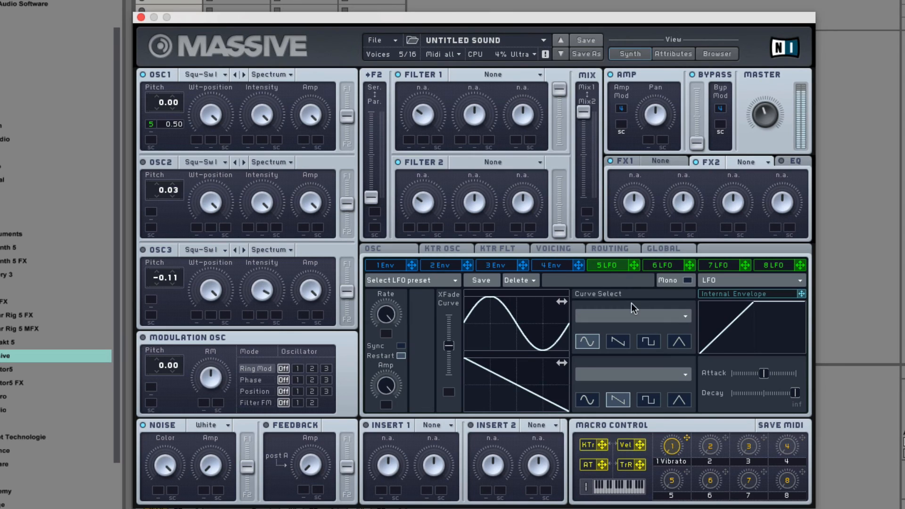
left_click(547, 253)
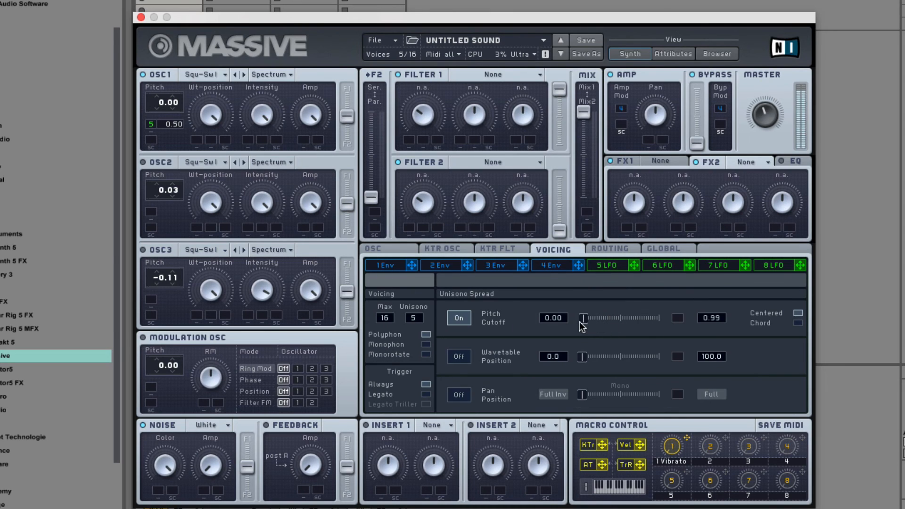
left_click(606, 266)
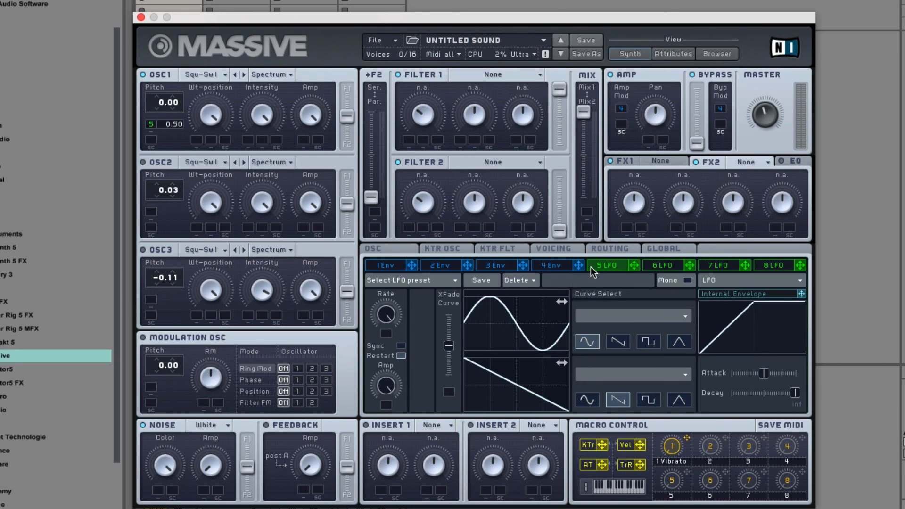
left_click(563, 252)
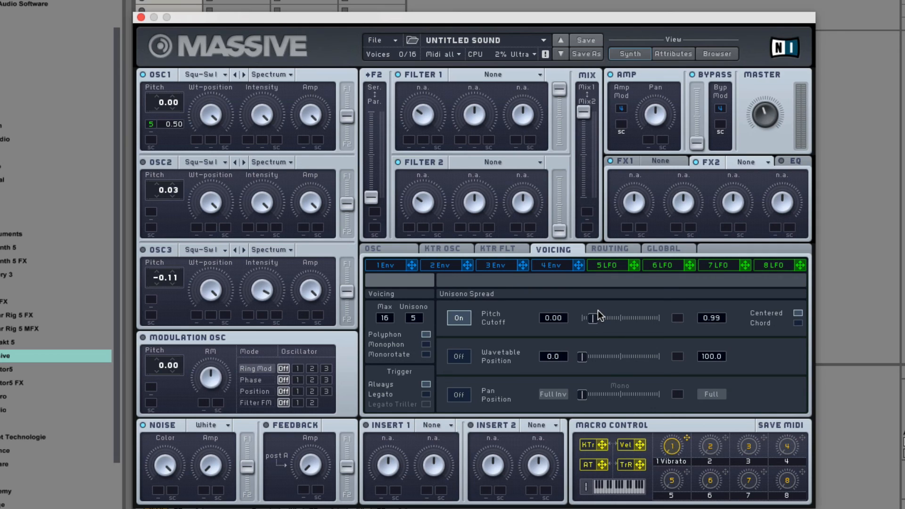
- Set Filter 1 to Lowpass 4 and modulate its cutoff with envelope 3
left_click(488, 74)
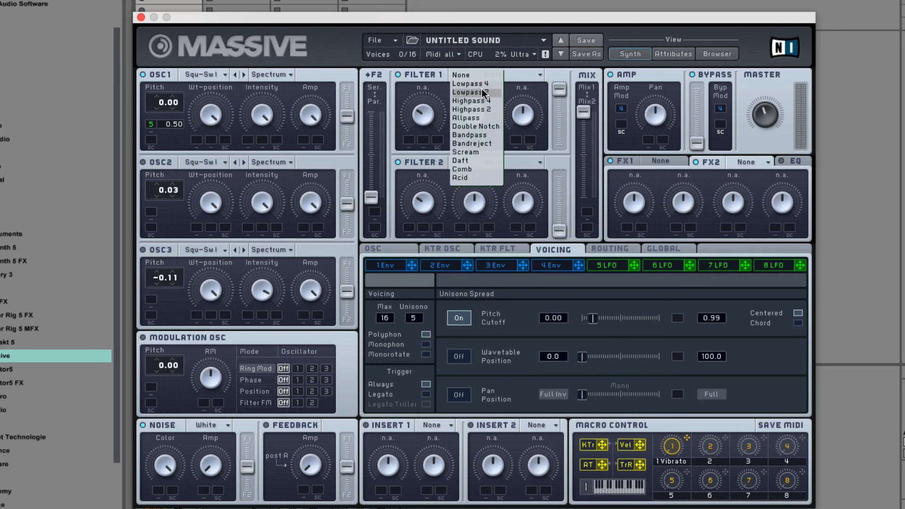
left_click(482, 88)
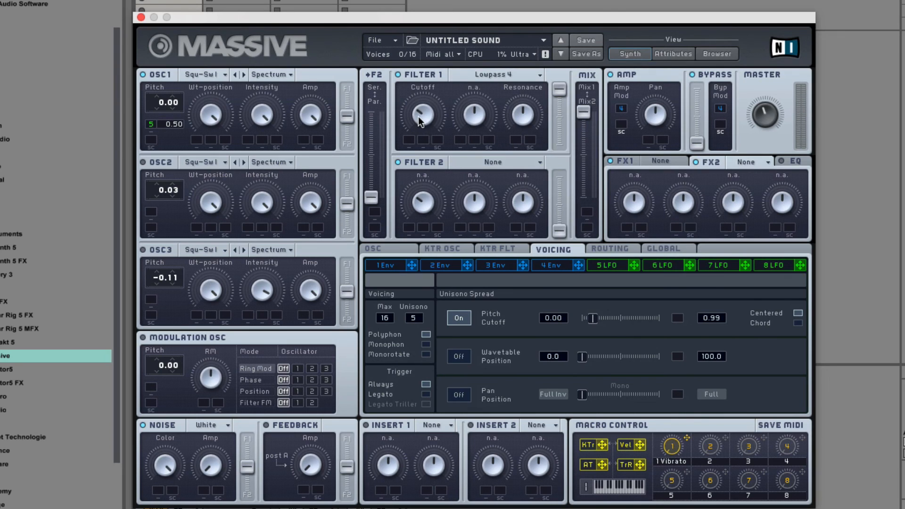
left_click_drag(524, 264, 409, 81)
- Shape envelope 3 with a shorter attack, a longer release and a higher decay level
left_click(505, 267)
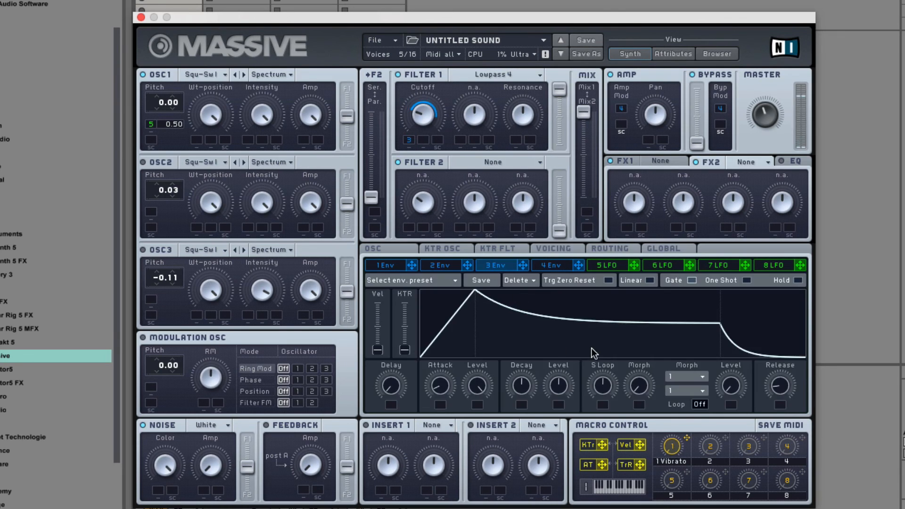
left_click_drag(438, 384, 441, 401)
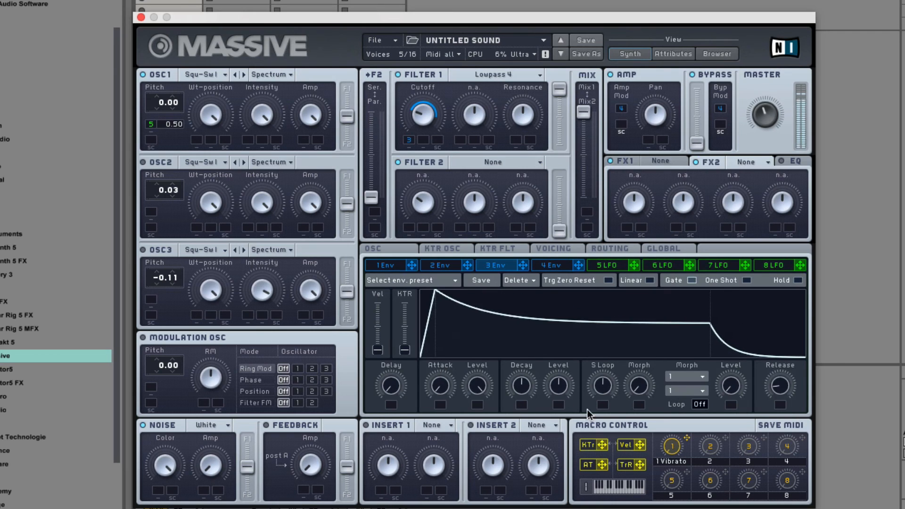
left_click_drag(781, 385, 782, 331)
left_click_drag(566, 384, 575, 352)
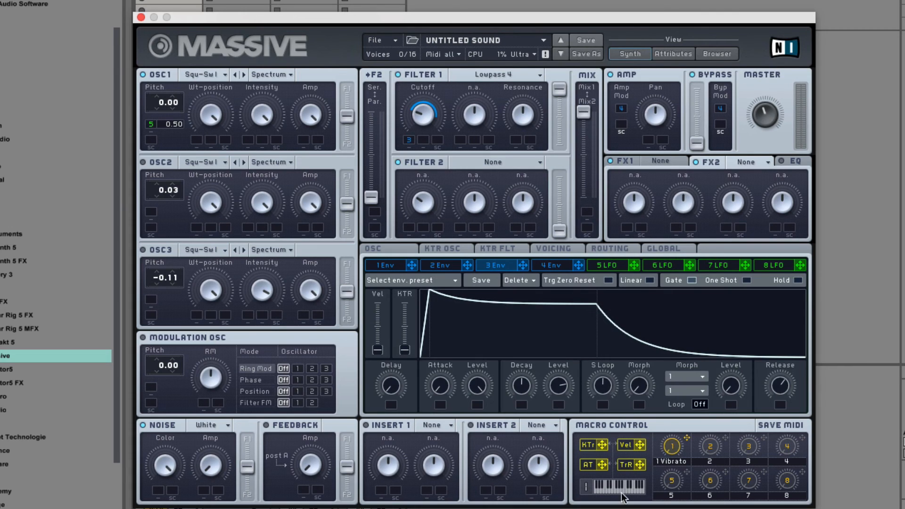
- Turn on ring modulation for oscillator 1 and try modulation oscillator pitches of 24.00 and 5.00
left_click(297, 368)
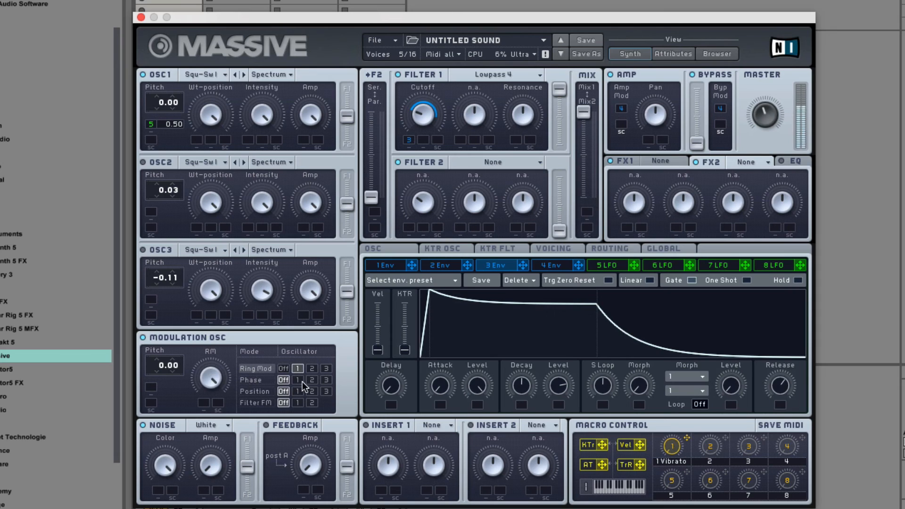
left_click(297, 368)
left_click_drag(160, 365, 148, 326)
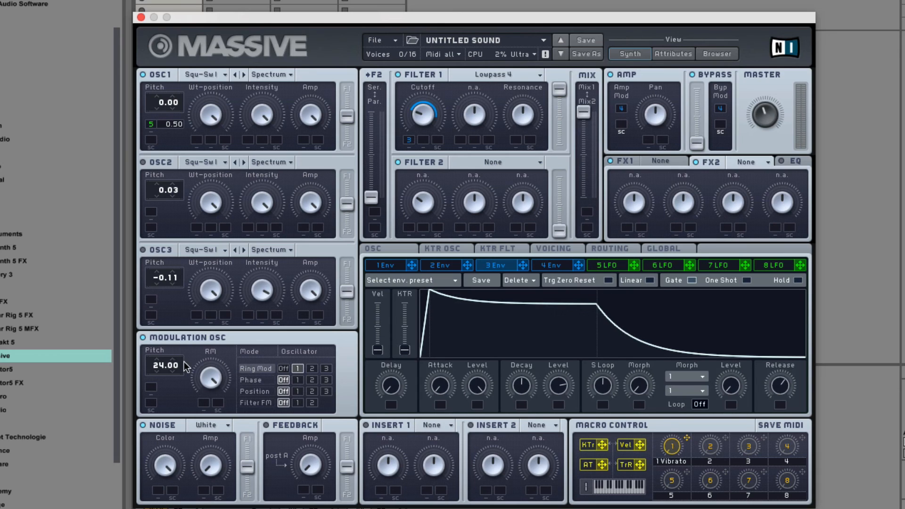
mouse_move(160, 397)
left_mouse_down()
mouse_move(167, 363)
mouse_move(171, 389)
left_mouse_up()
- Add phase modulation on oscillator 1 and filter FM on Filter 1, setting the modulation oscillator's pitch to 36.00
left_click(248, 380)
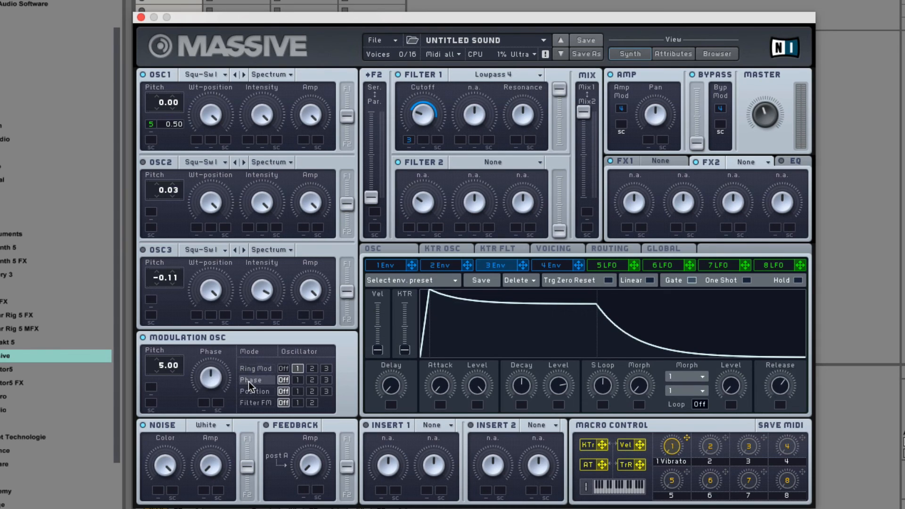
double_click(159, 364)
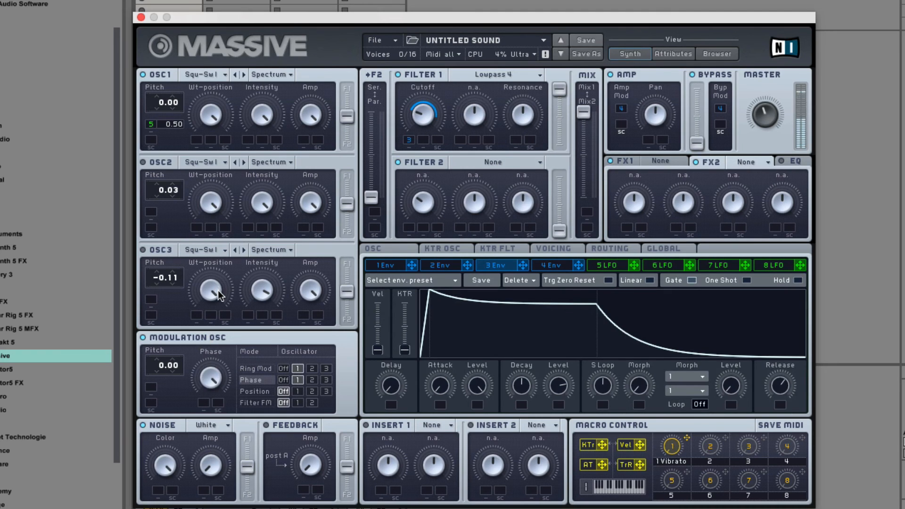
left_click(296, 403)
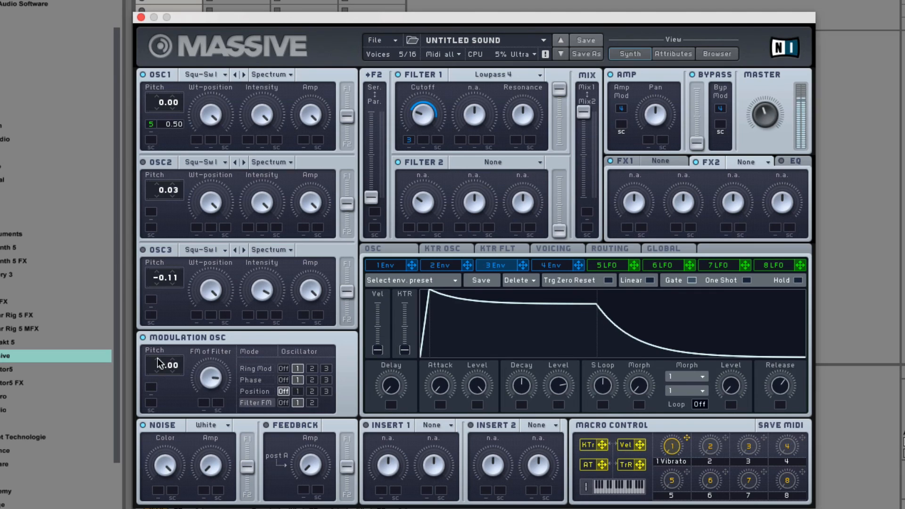
left_click_drag(160, 363, 154, 254)
left_click_drag(157, 363, 160, 385)
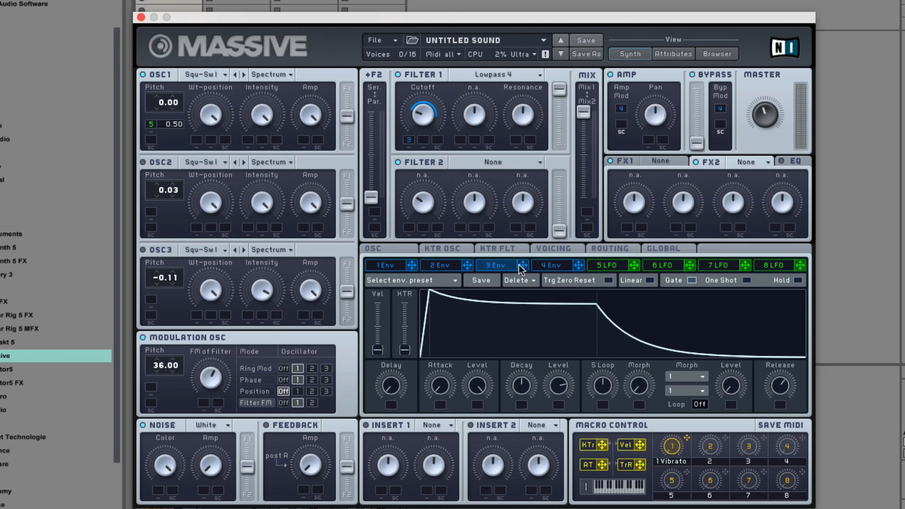
- Load the Parabolic Shaper in Insert 1 and bring up the signal routing view
left_click(423, 426)
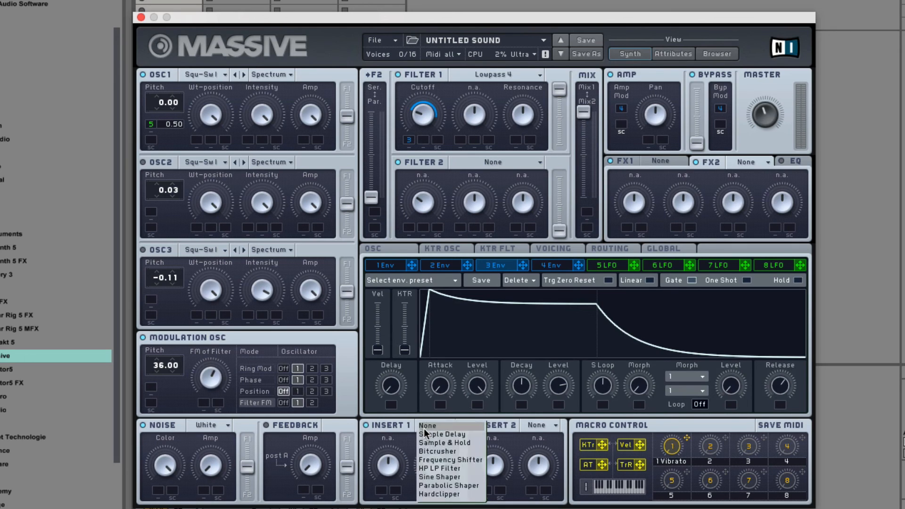
left_click(564, 248)
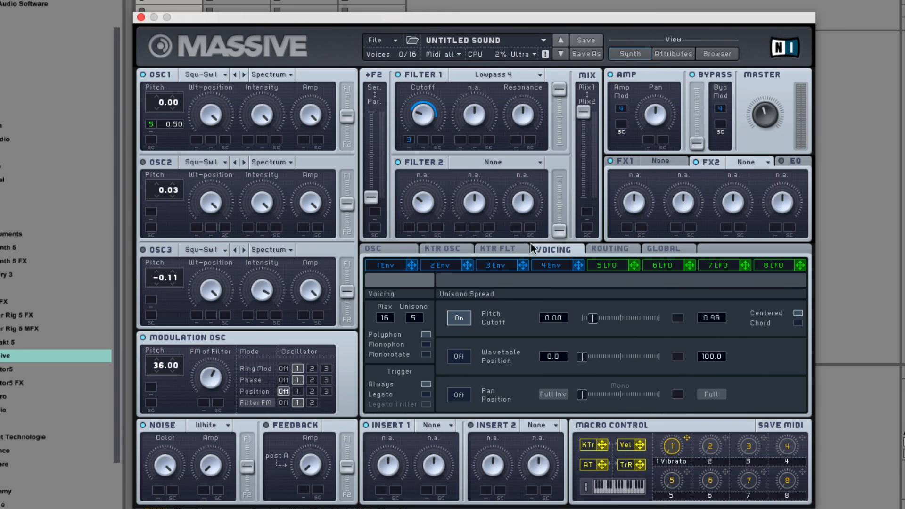
left_click(508, 248)
left_click(434, 425)
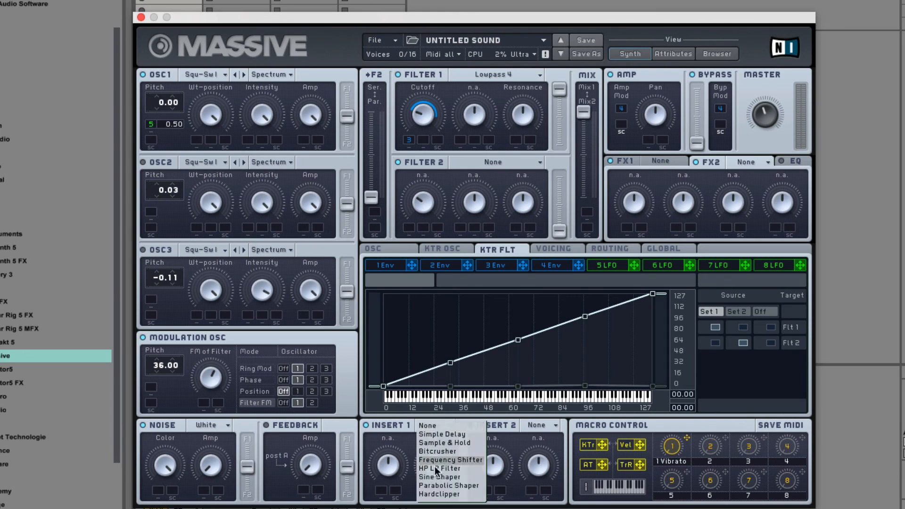
left_click(446, 489)
left_click(627, 250)
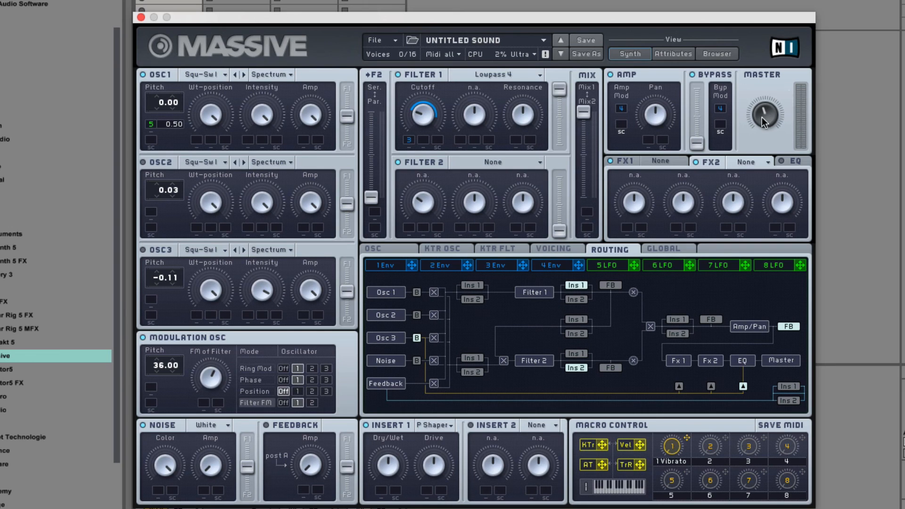
- Reset the modulation oscillator's pitch to 0.00 and switch Insert 1 to Hardclipper
double_click(163, 367)
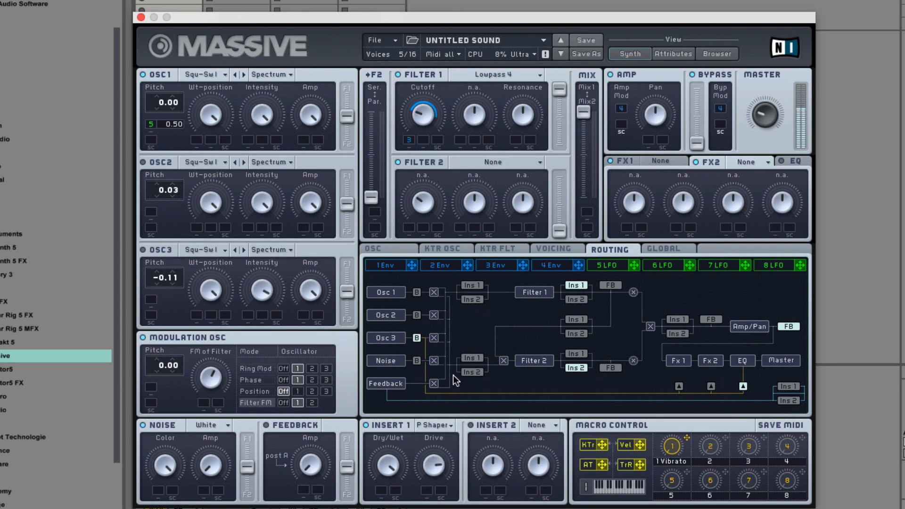
left_click(440, 425)
left_click(435, 494)
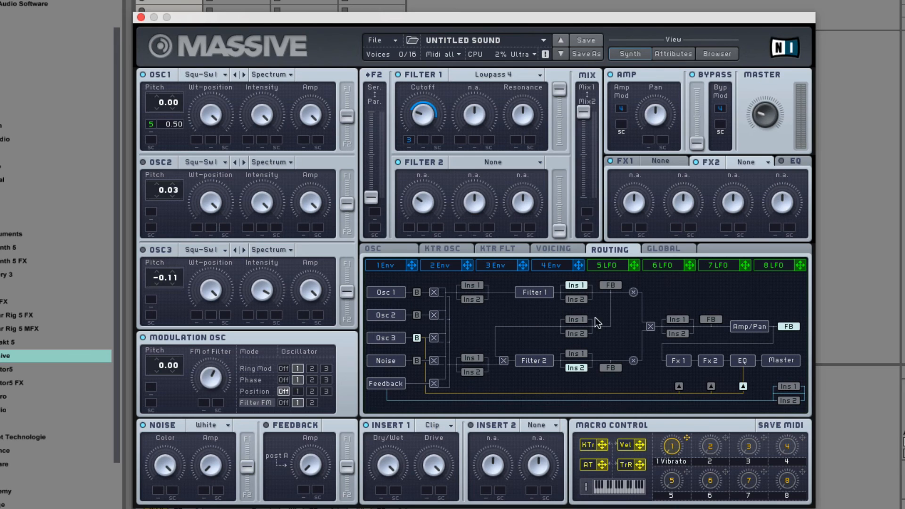
- Try Classic Tube and Tele Tube as the FX1 effect
left_click(655, 162)
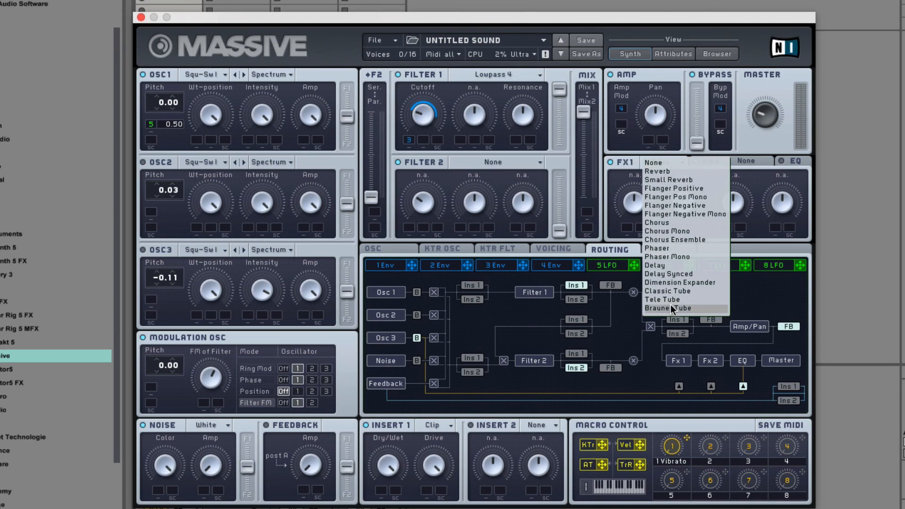
left_click(670, 292)
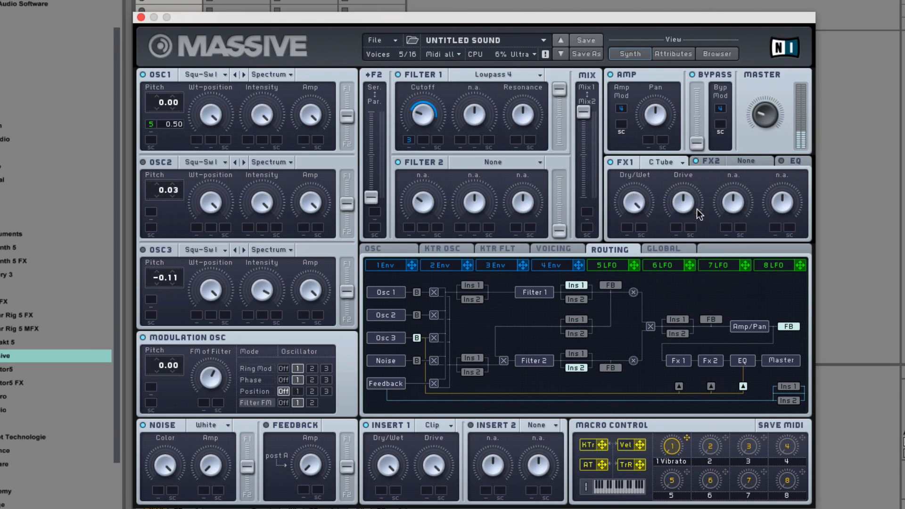
left_click(669, 162)
left_click(664, 296)
- Try Brauner Tube in FX1 with its drive adjusted, and switch FX1 back to Classic Tube
left_click(654, 163)
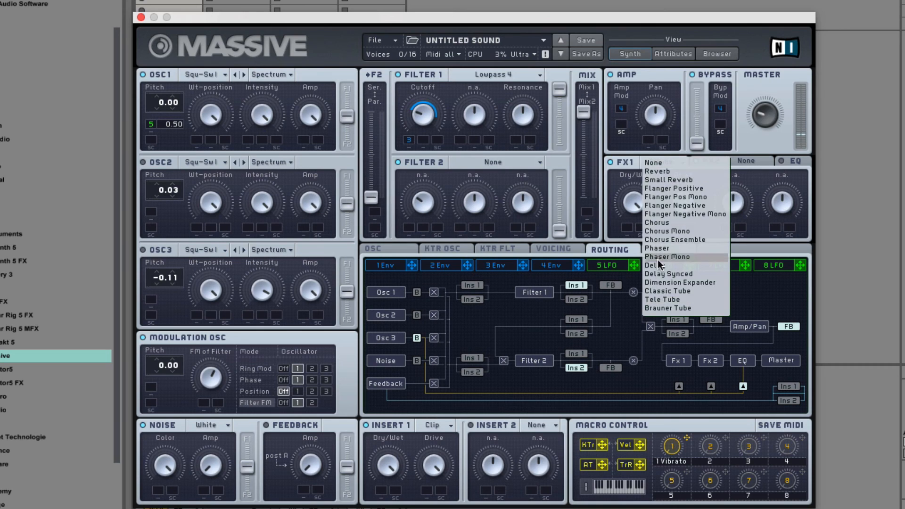
left_click(657, 307)
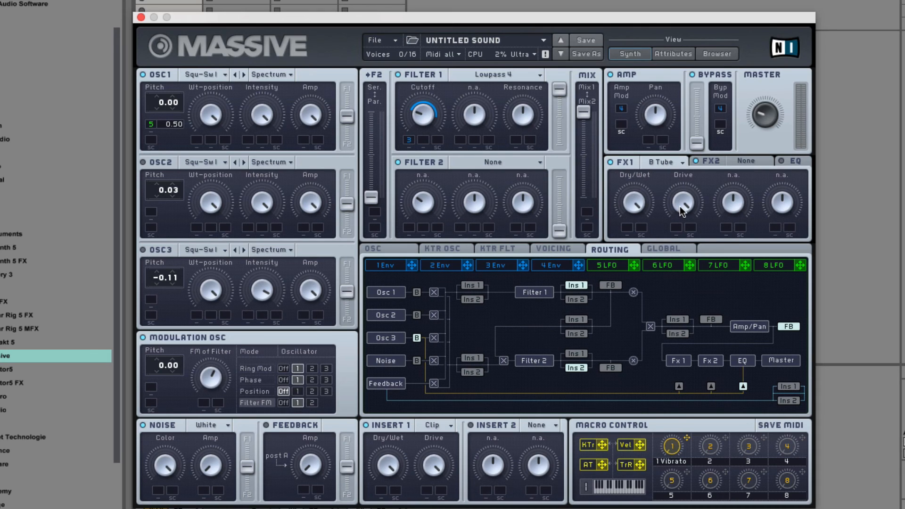
left_click_drag(681, 210, 679, 191)
left_click(668, 163)
left_click(666, 289)
- Load Flanger Pos Mono as the FX2 effect
left_click(711, 162)
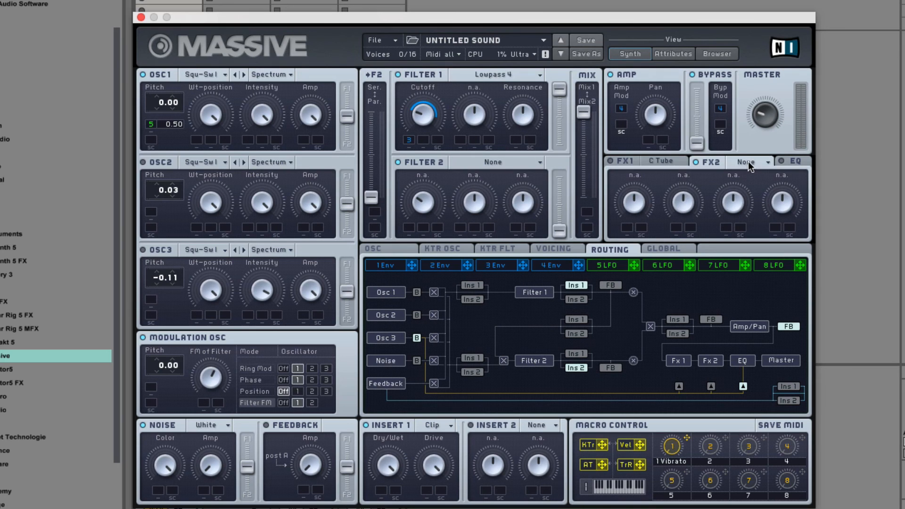
left_click(747, 161)
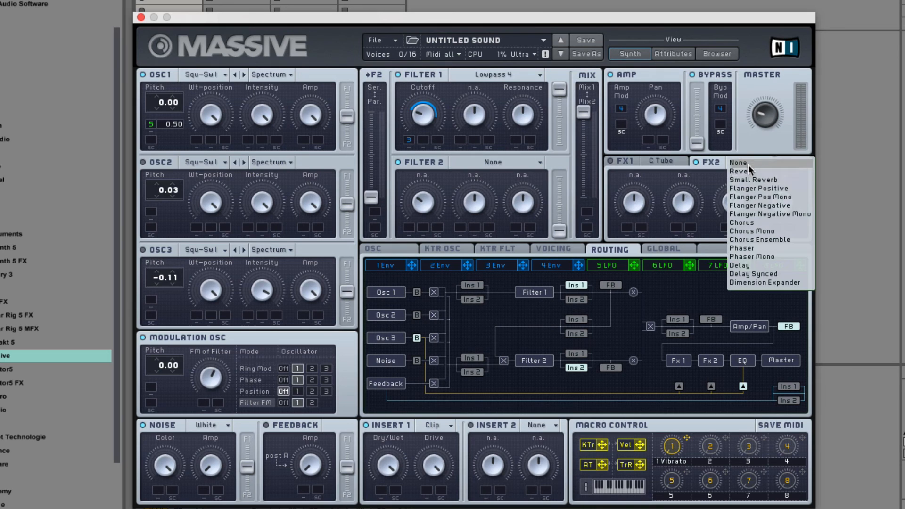
left_click(754, 197)
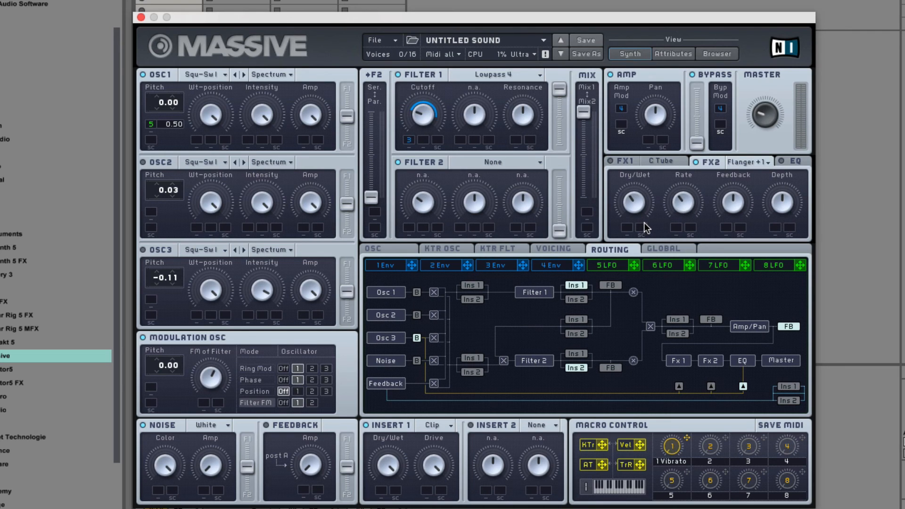
- Switch the FX2 effect to Chorus and turn on Mono for the vibrato in the oscillator settings
left_click(734, 163)
left_click(742, 222)
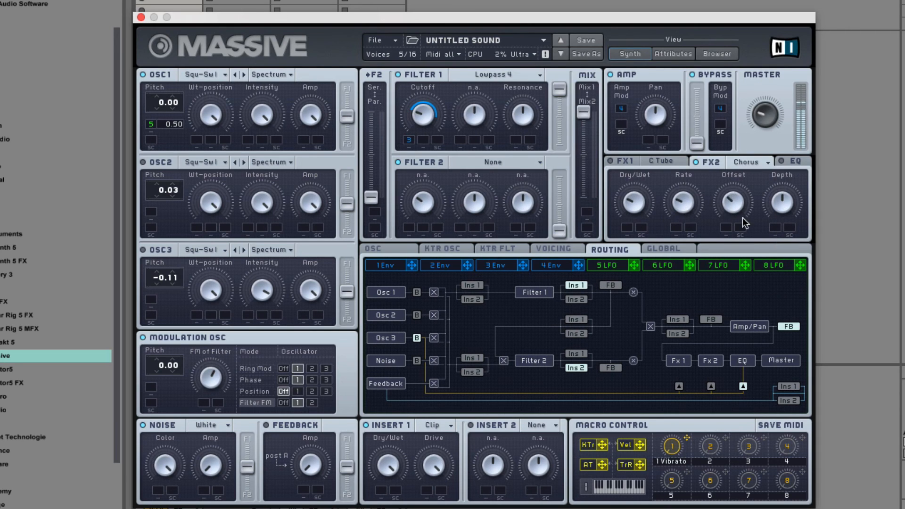
left_click(372, 249)
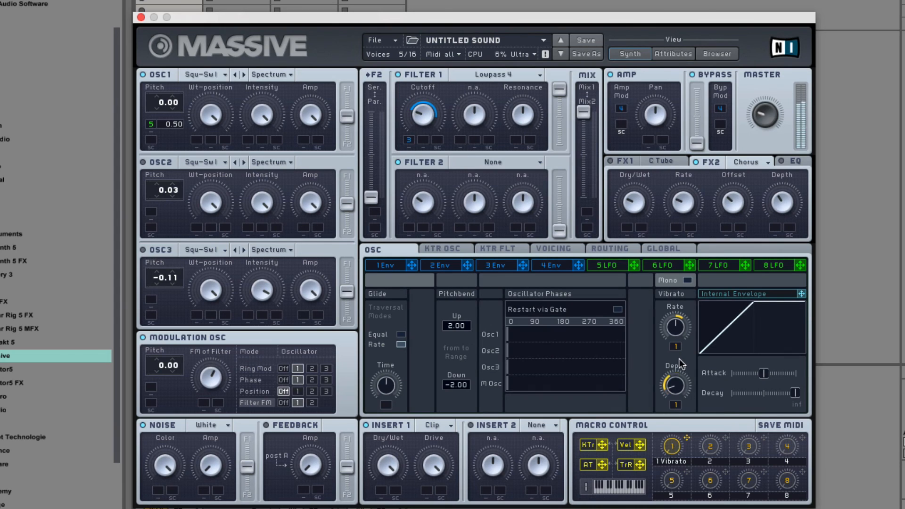
left_click(687, 281)
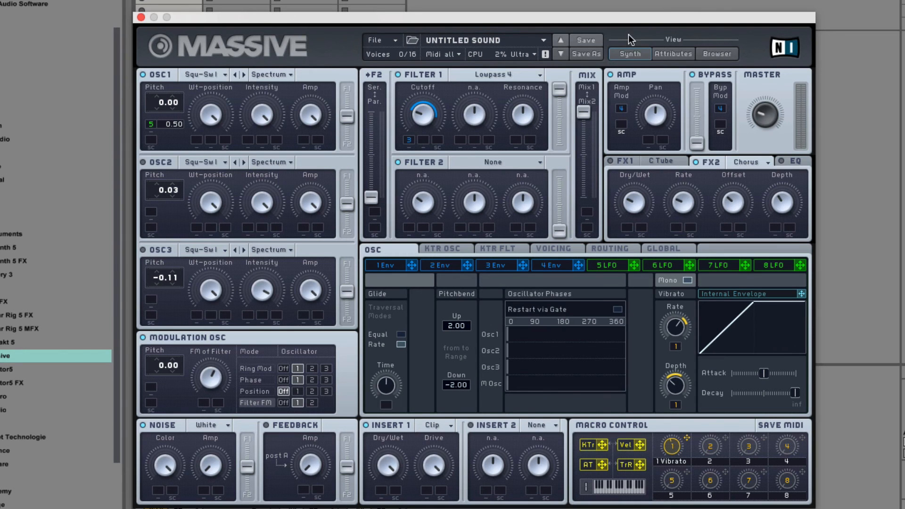
- Load the detuned lead preset STM_MSV_DLL01_LeadPreset04 and show its synth controls
left_click_drag(635, 16, 721, 1)
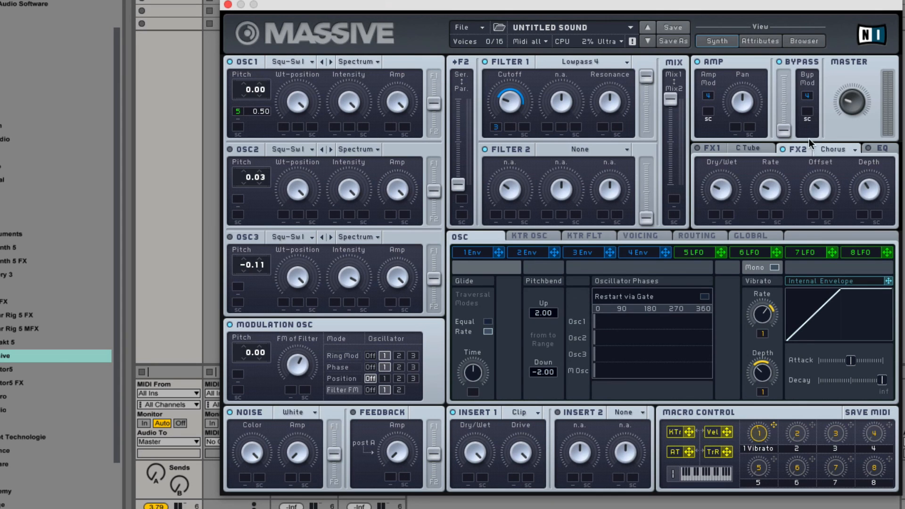
left_click(804, 41)
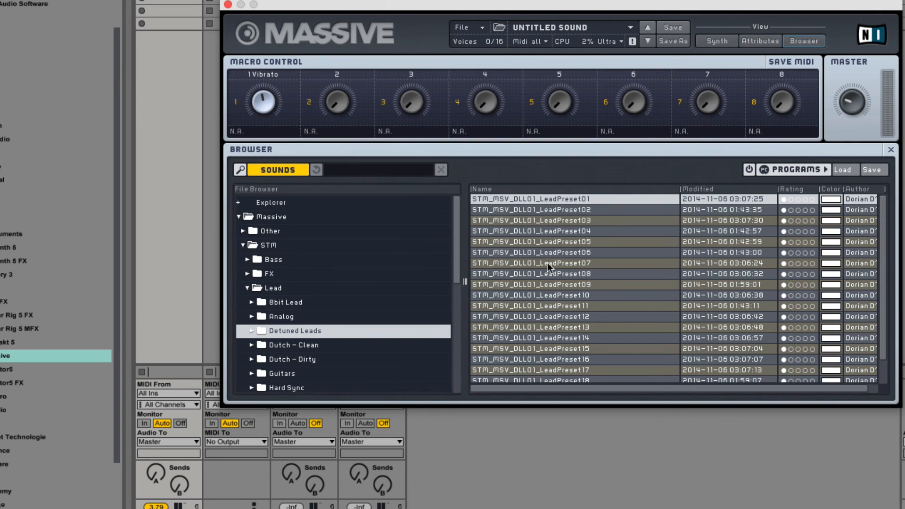
left_click(575, 235)
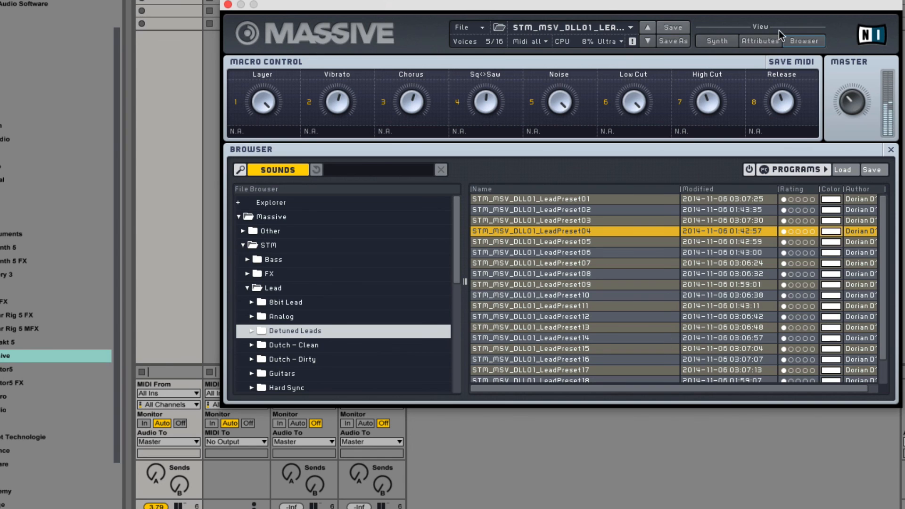
left_click(709, 41)
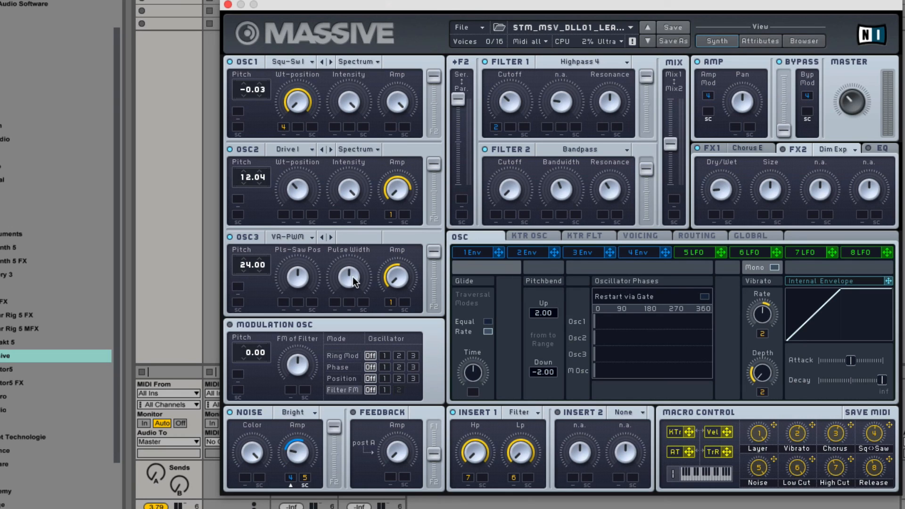
- Set the Filter 2 type to None
left_click_drag(351, 274, 315, 126)
left_click(561, 146)
left_click(573, 150)
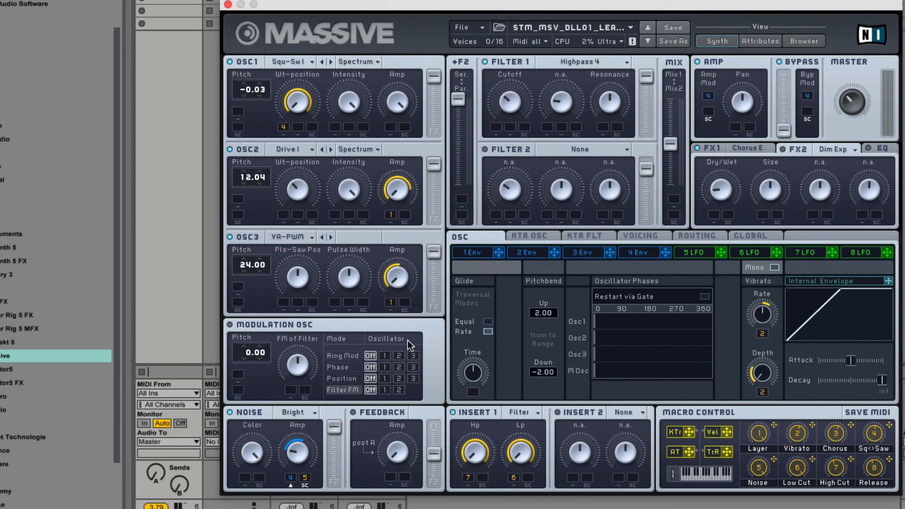
- Examine the preset's noise types, routing, voicing, FX1 chorus, envelopes 3 and 4, and oscillator settings including vibrato
left_click(309, 414)
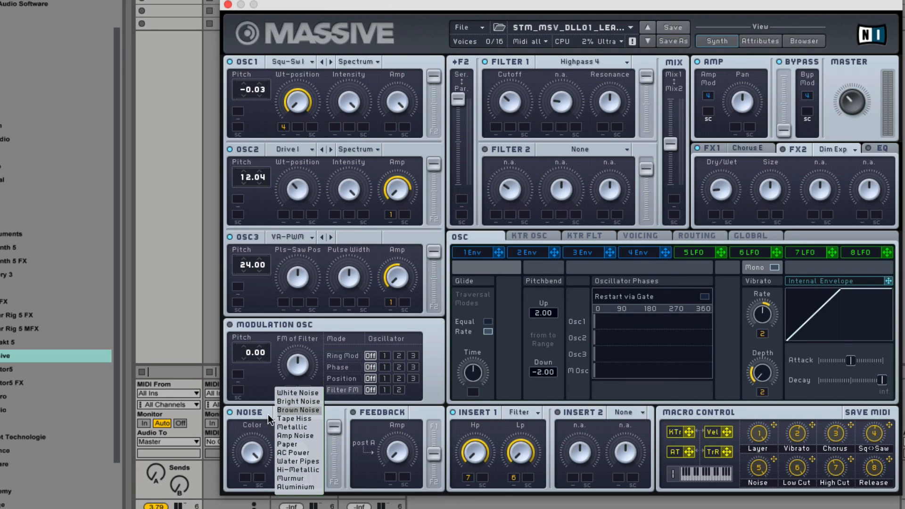
left_click(253, 455)
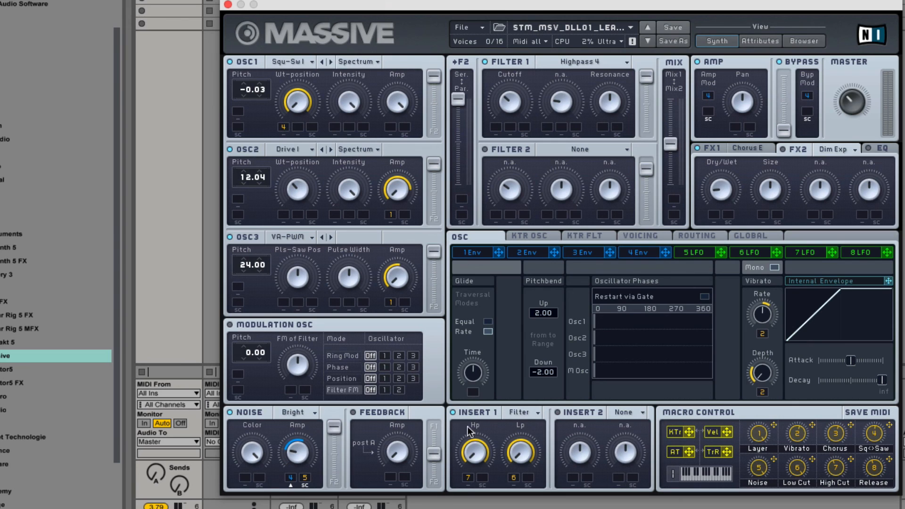
left_click(650, 235)
left_click(691, 235)
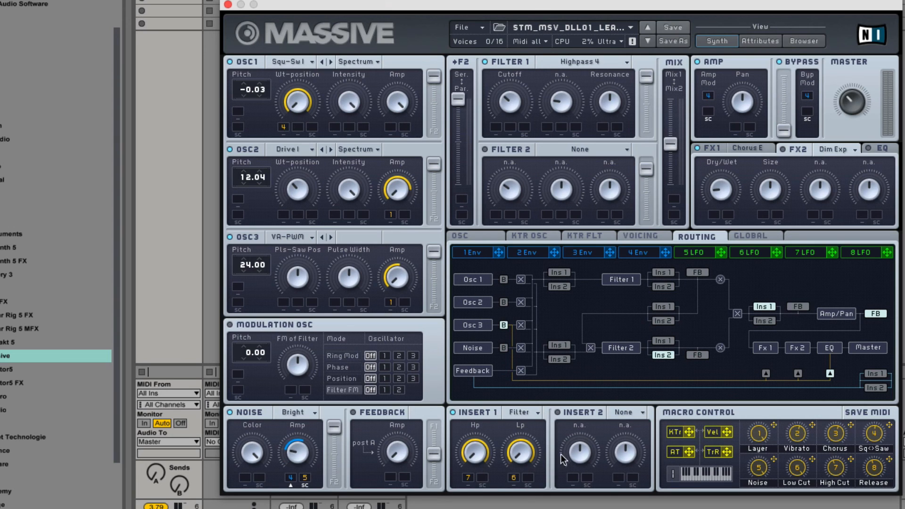
left_click(650, 235)
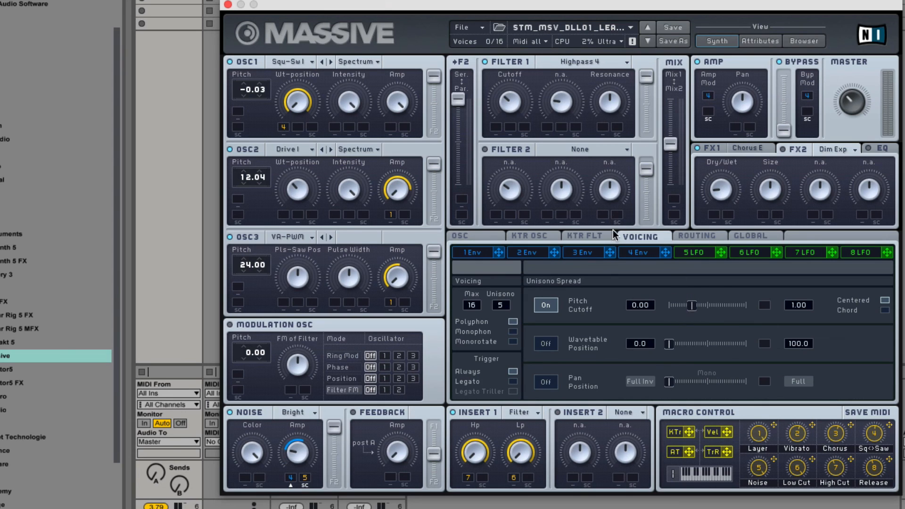
left_click(637, 253)
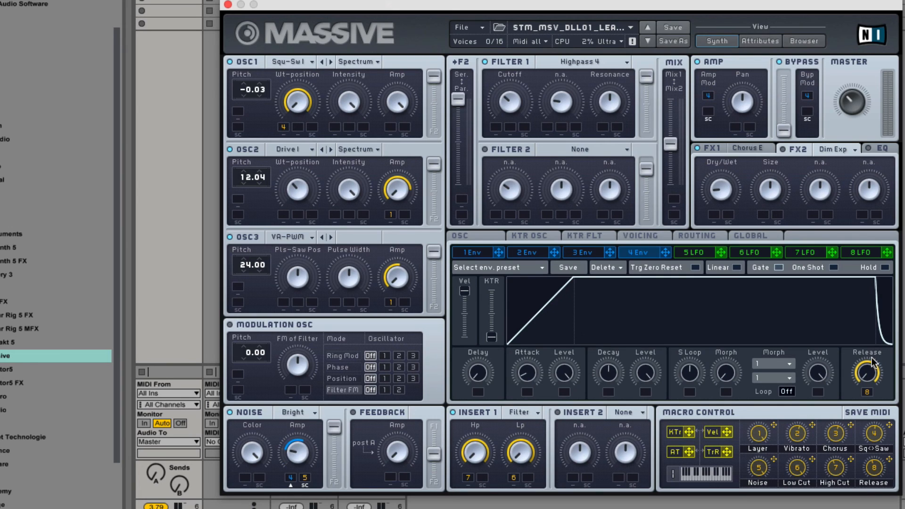
left_click(708, 150)
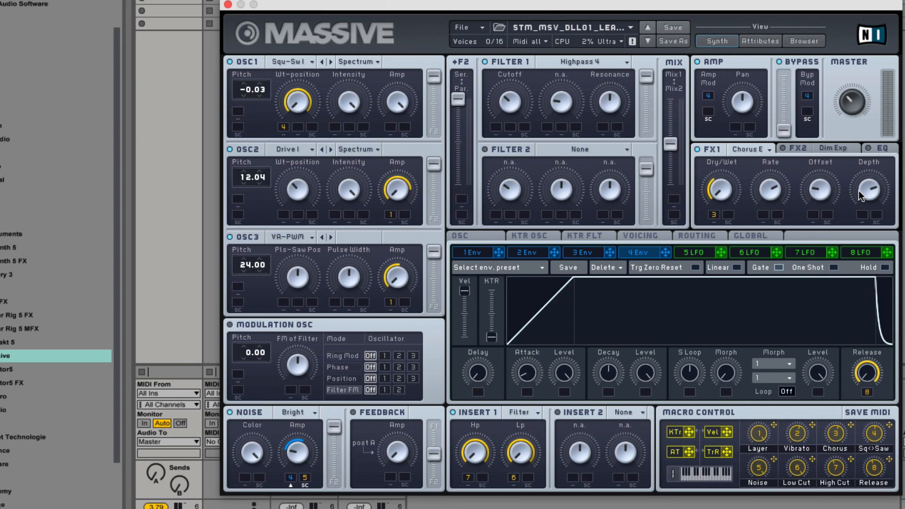
left_click(707, 251)
left_click(471, 252)
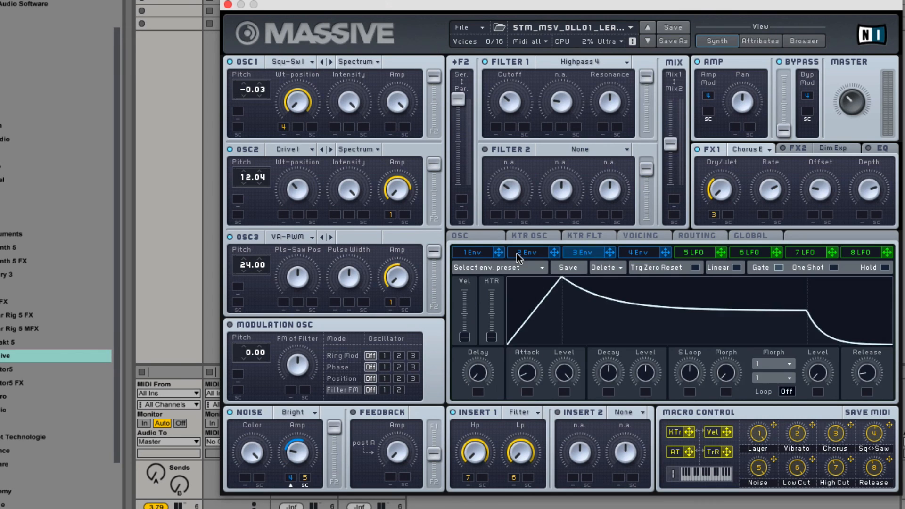
left_click(471, 237)
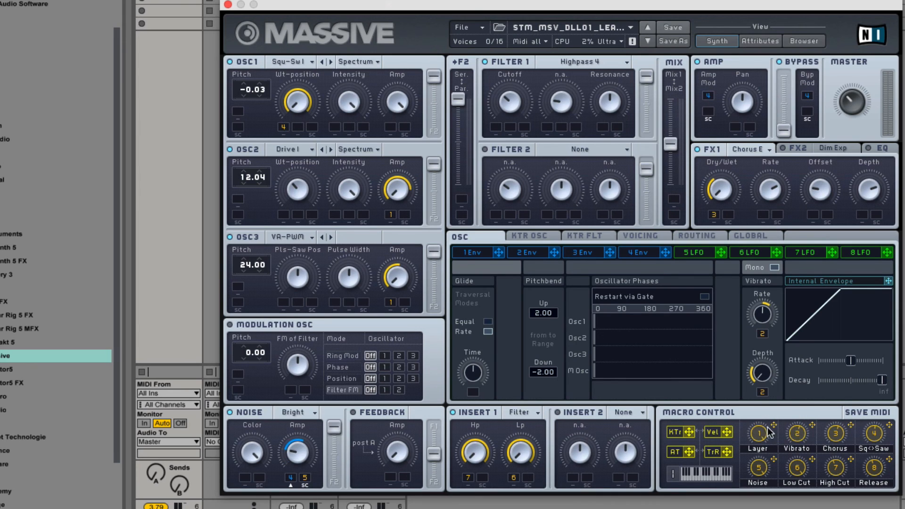
left_click(571, 253)
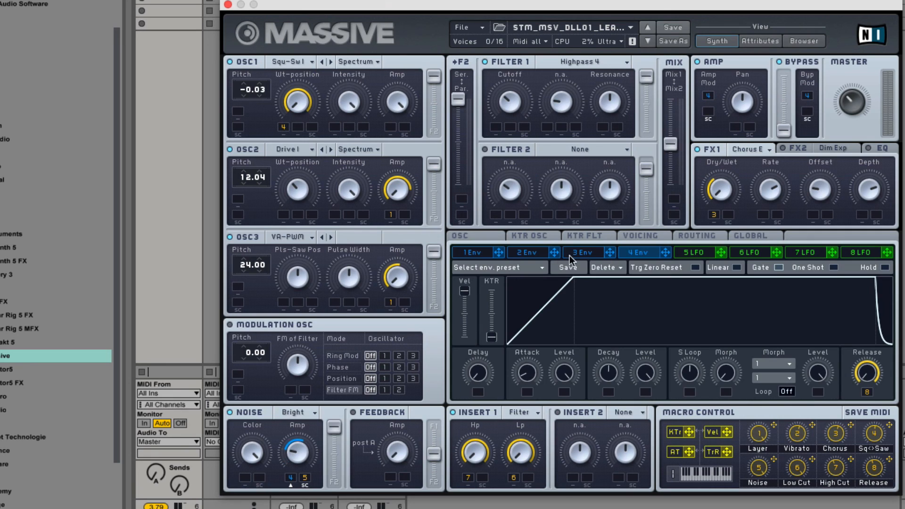
left_click(641, 255)
left_click(485, 236)
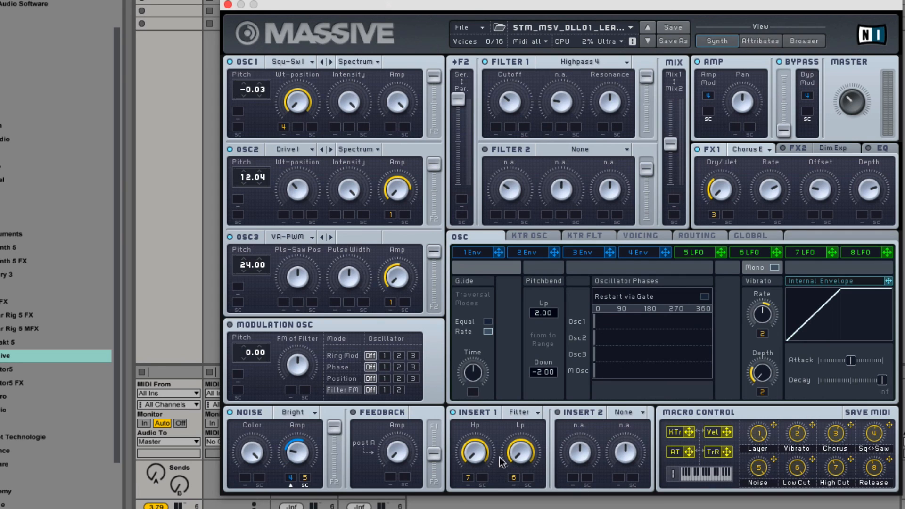
- Rename the Low Cut macro control to LP
double_click(811, 483)
key("BackSpace")
key("BackSpace")
key("BackSpace")
key("BackSpace")
type("P")
- Rename the High Cut macro control to HP, show envelope 4, and save the preset
double_click(850, 481)
key("BackSpace")
key("BackSpace")
key("BackSpace")
key("BackSpace")
key("BackSpace")
type("P")
key("Return")
left_click(694, 253)
left_click(631, 251)
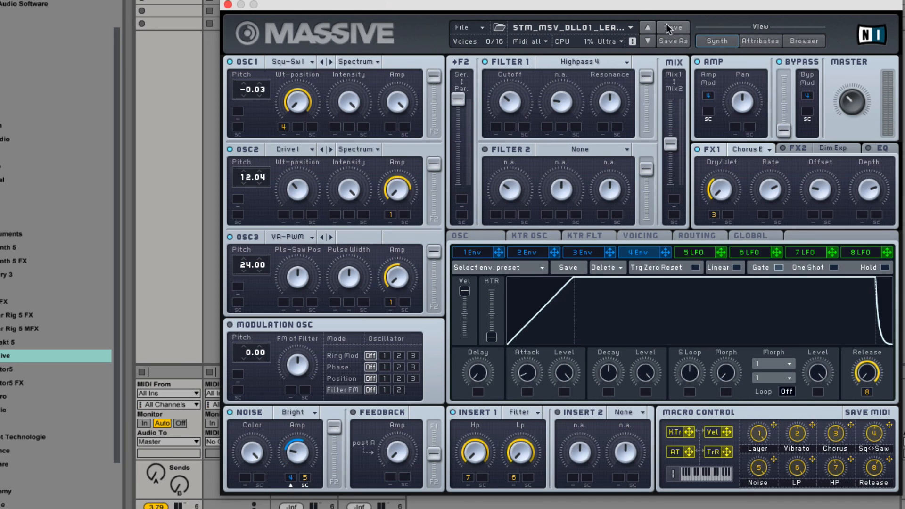
- Load STM_MSV_DLL01_LeadPreset07 and show the Phase amount of its modulation oscillator
left_click(796, 41)
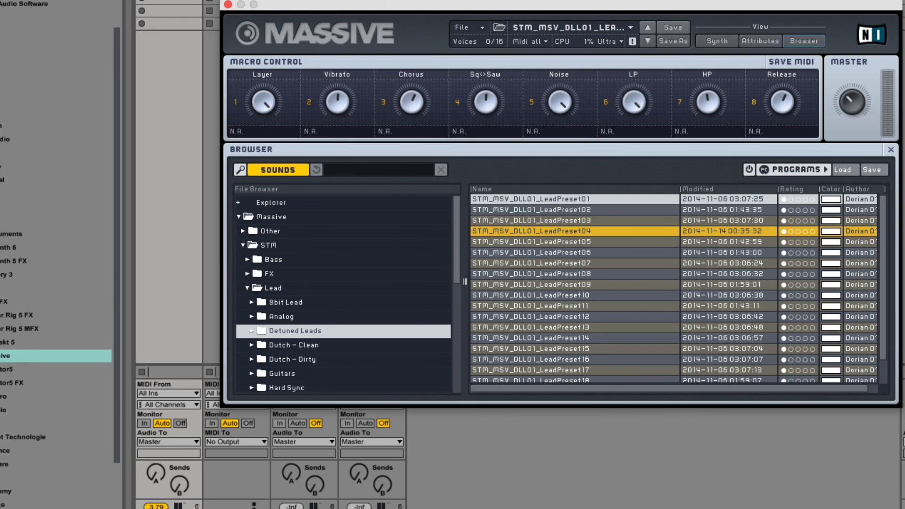
left_click(568, 263)
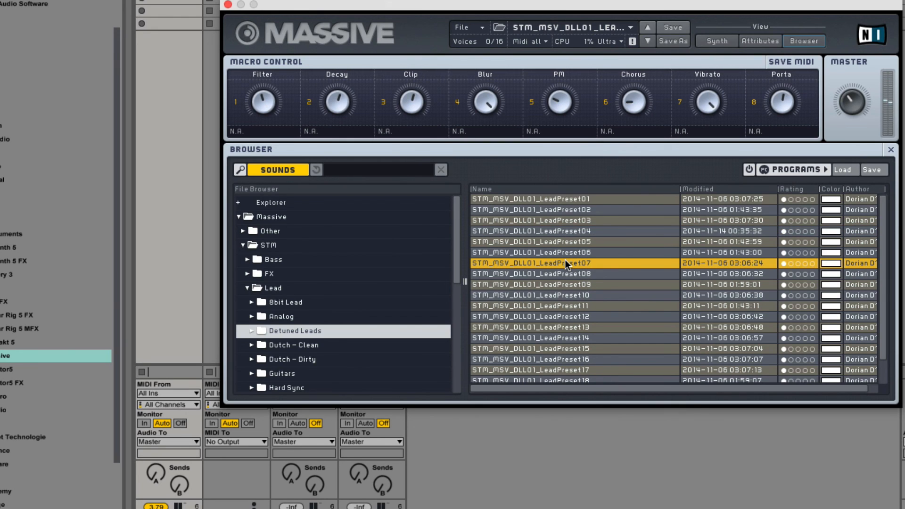
left_click(720, 43)
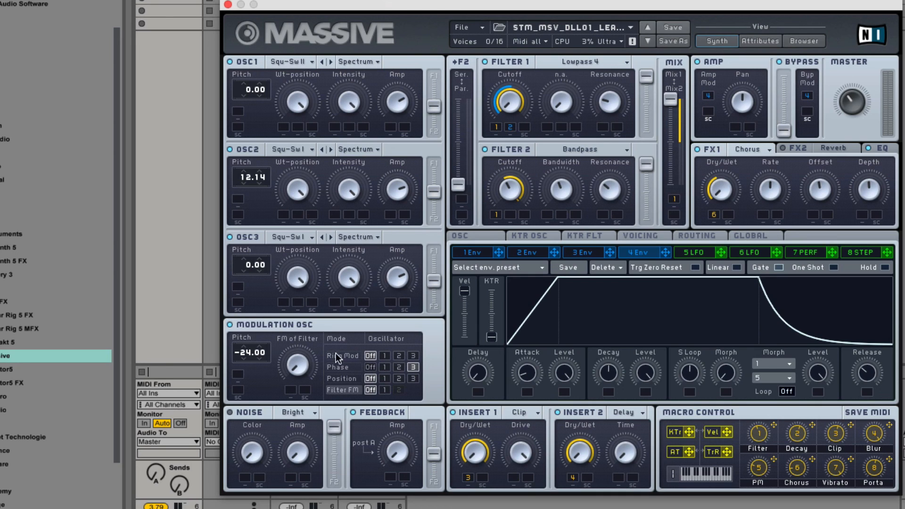
left_click(337, 367)
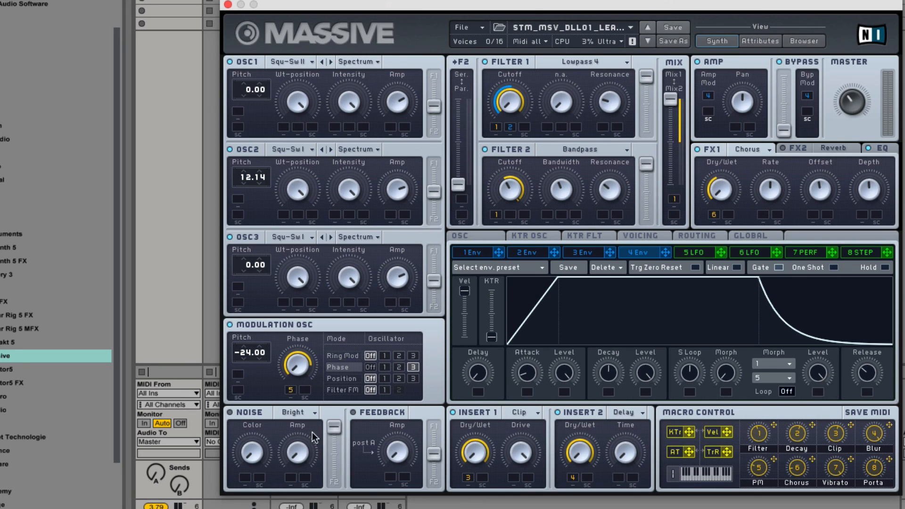
- Change the noise type to White Noise and set the FX2 effect to None
left_click(298, 414)
left_click(307, 392)
left_click(766, 150)
left_click(718, 166)
left_click(807, 150)
left_click(831, 149)
left_click(832, 149)
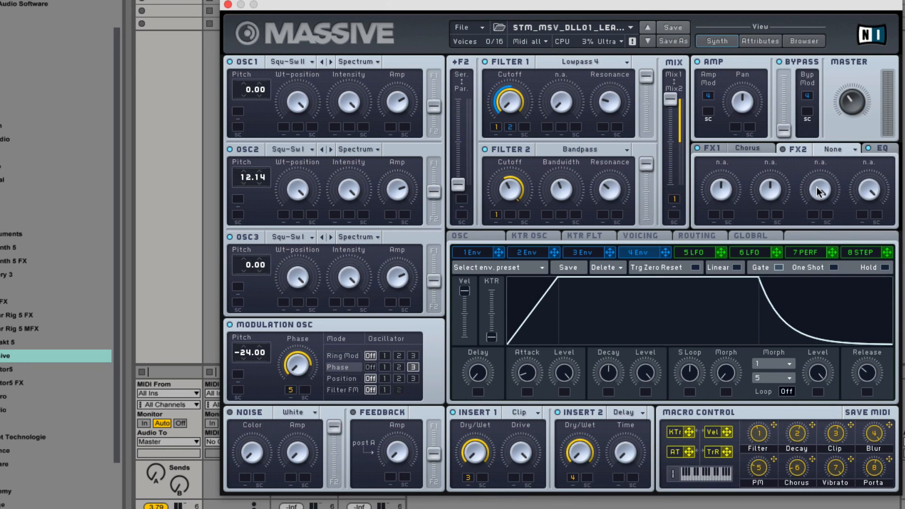
- Check the EQ, reselect Chorus as the FX1 effect, and slightly lengthen envelope 4's release
left_click(886, 150)
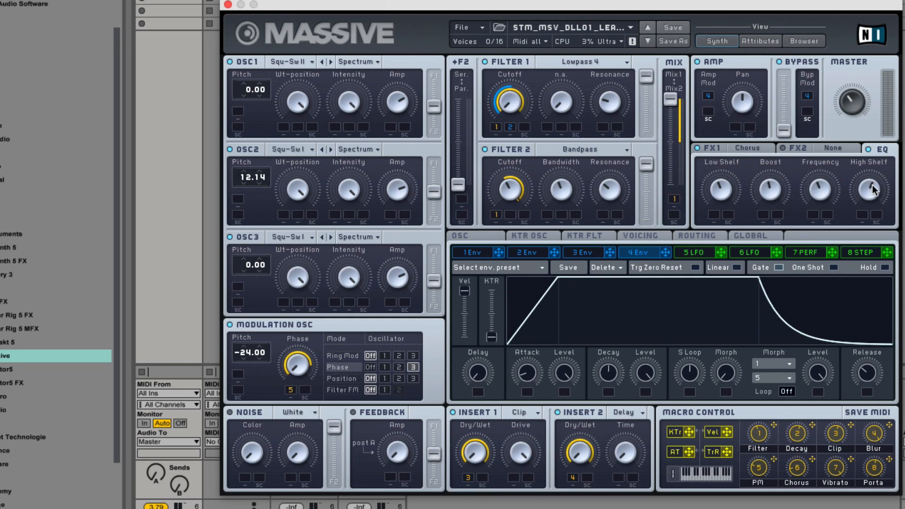
left_click(718, 145)
left_click(752, 147)
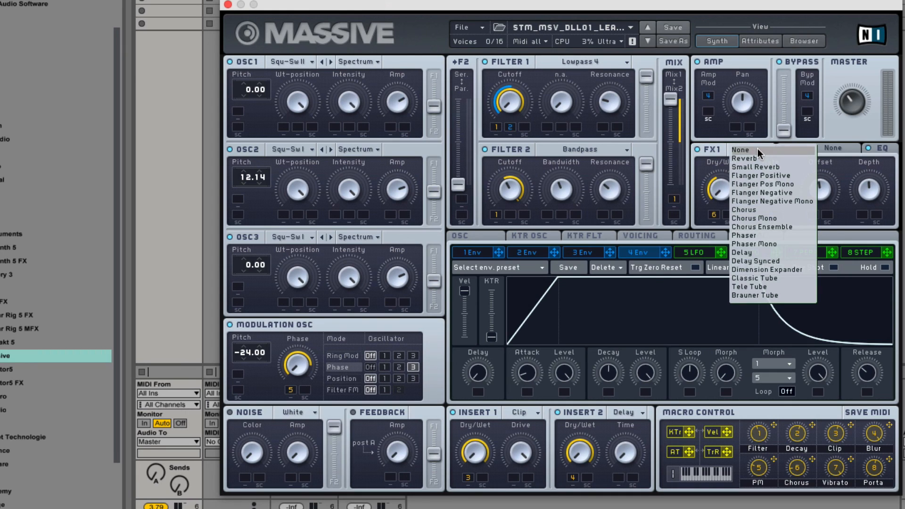
left_click(745, 210)
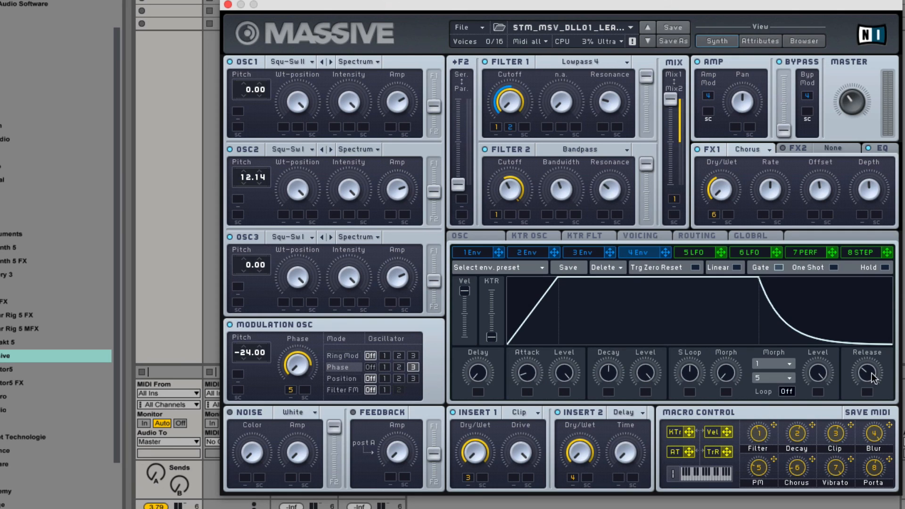
left_click_drag(870, 374, 866, 370)
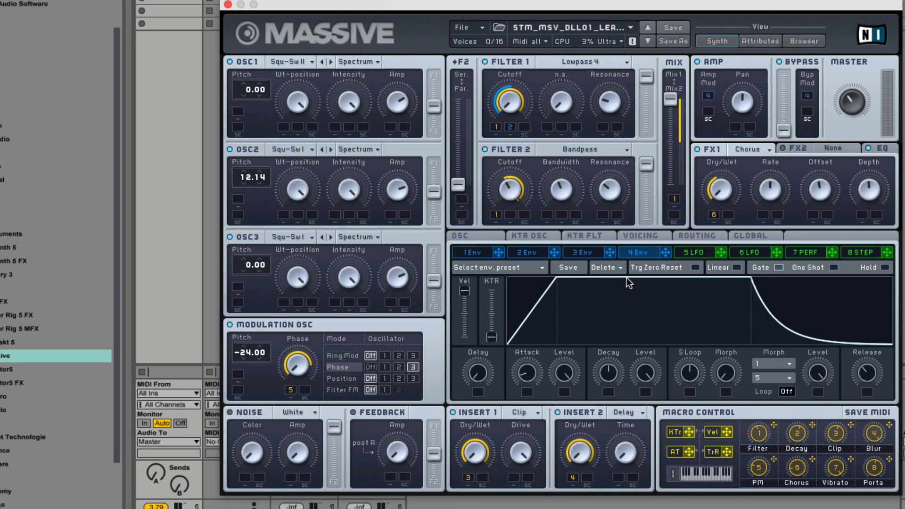
- Examine envelopes 1 to 3 and the oscillator, key tracking, voicing, routing and global settings of the preset
left_click(576, 254)
left_click(522, 253)
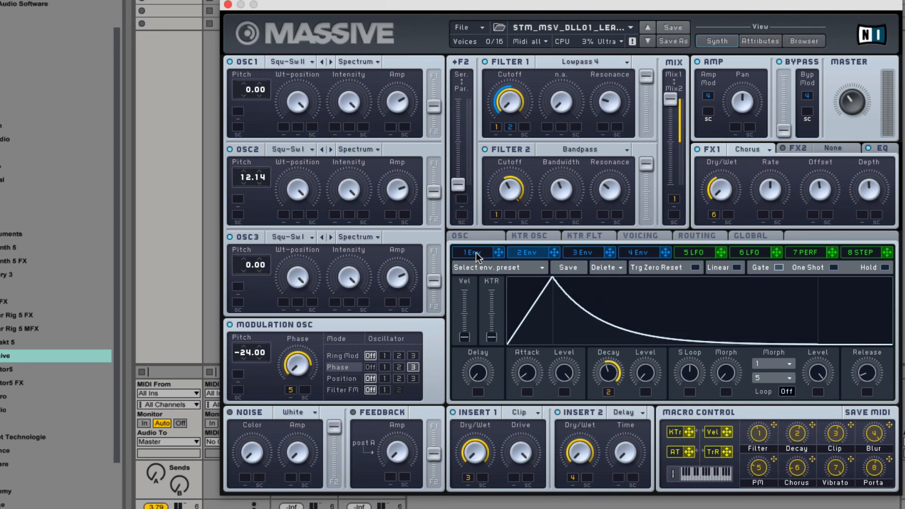
left_click(476, 254)
left_click(542, 254)
left_click(475, 234)
left_click(537, 234)
left_click(591, 235)
left_click(643, 234)
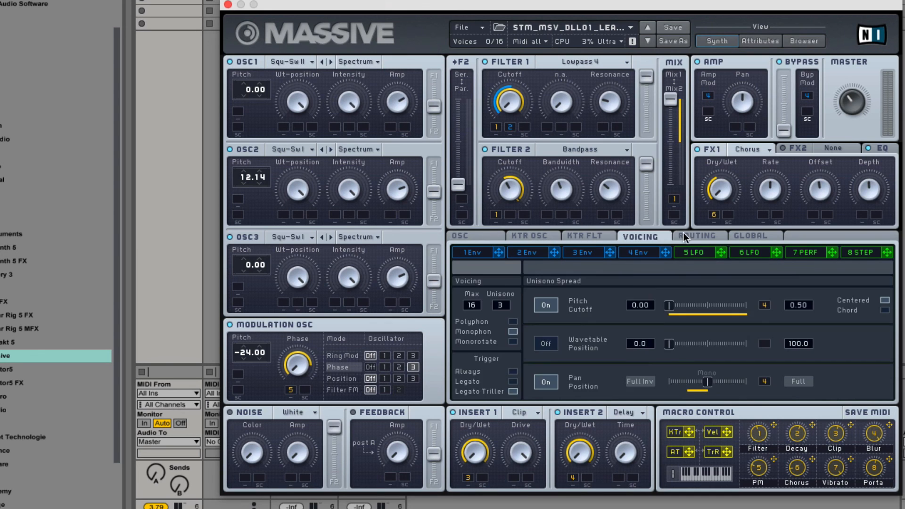
left_click(692, 235)
left_click(746, 233)
left_click(643, 235)
- Examine the preset's envelopes, LFO 5 and 6, the performer modulator, and how its signal is routed
left_click(475, 252)
left_click(527, 252)
left_click(583, 252)
left_click(695, 252)
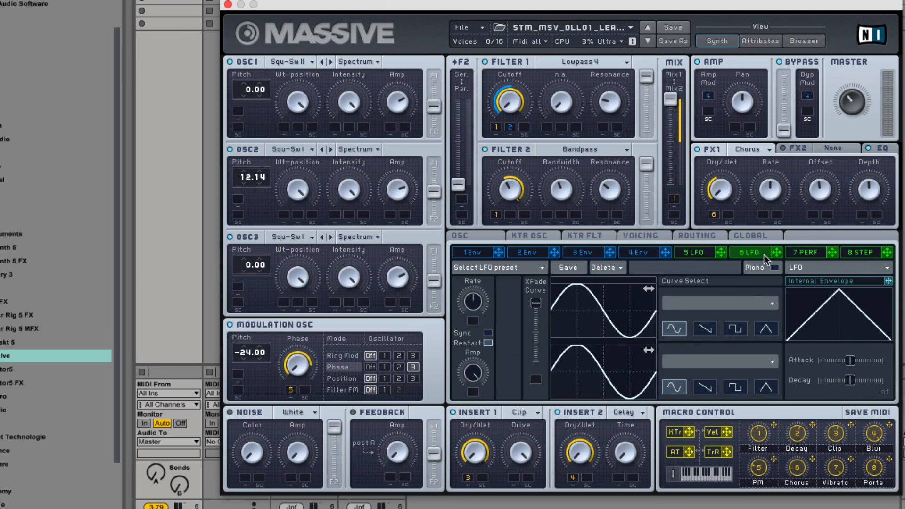
left_click_drag(776, 253, 821, 259)
left_click(819, 254)
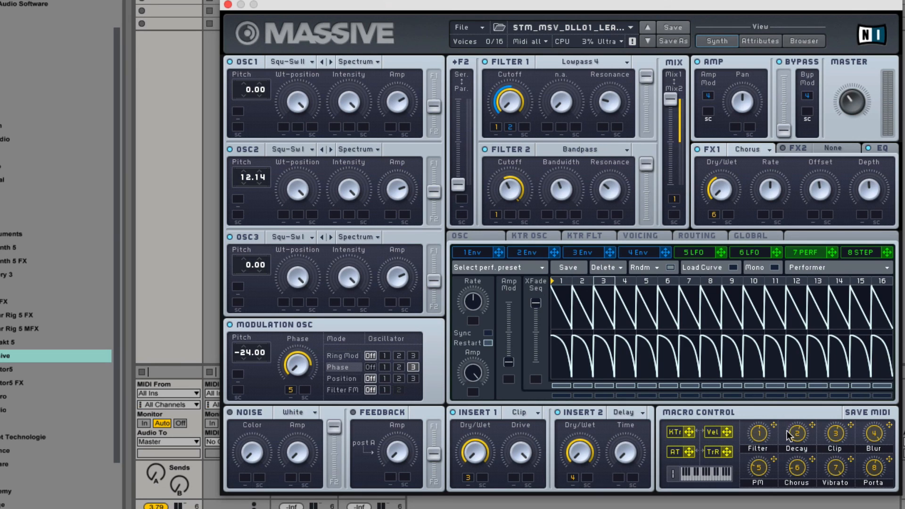
left_click(639, 253)
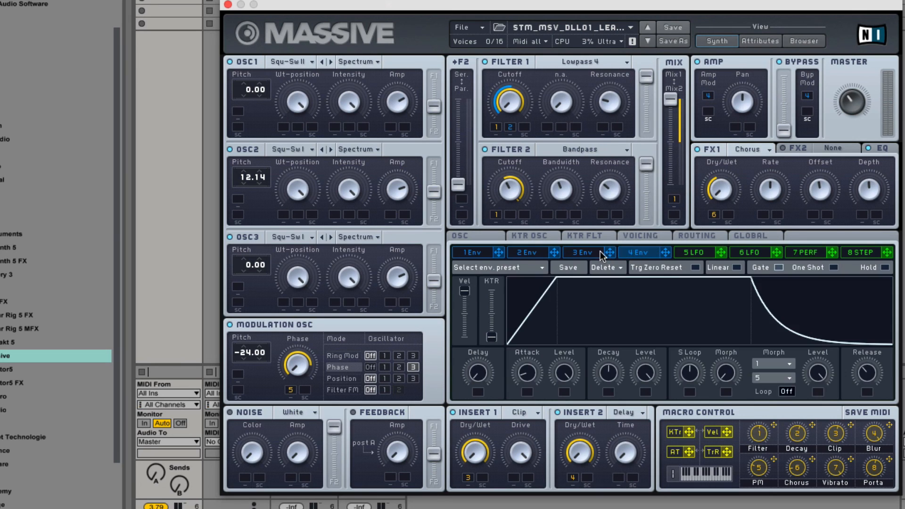
left_click(601, 253)
left_click(526, 254)
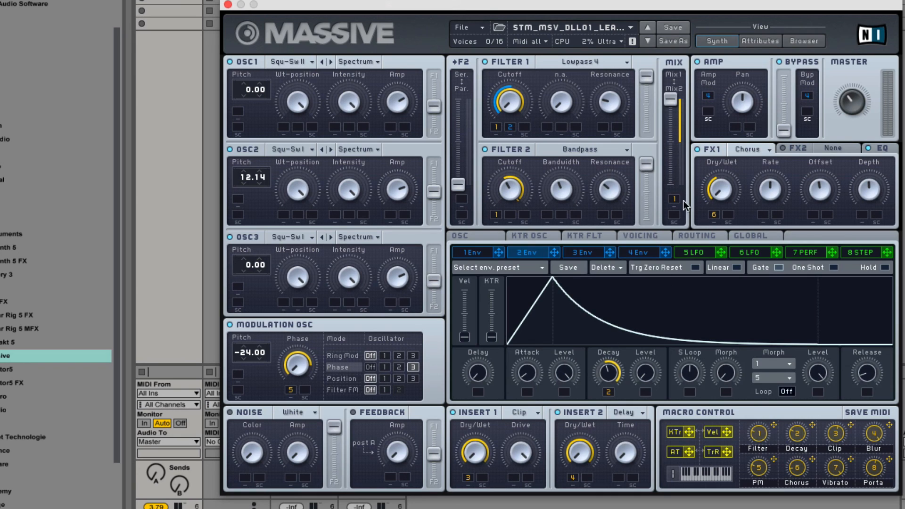
left_click(688, 236)
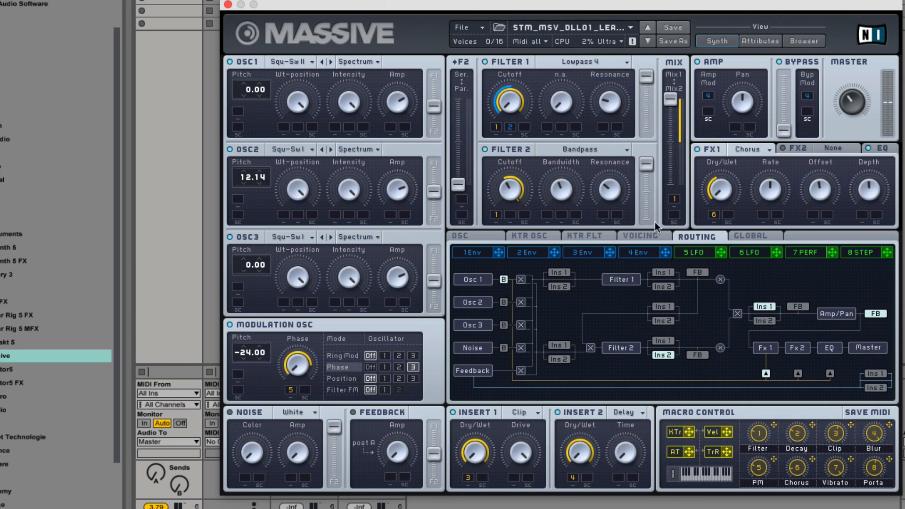
- Examine the current preset's unison voicing, followed by its glide, pitchbend and vibrato settings
left_click(647, 235)
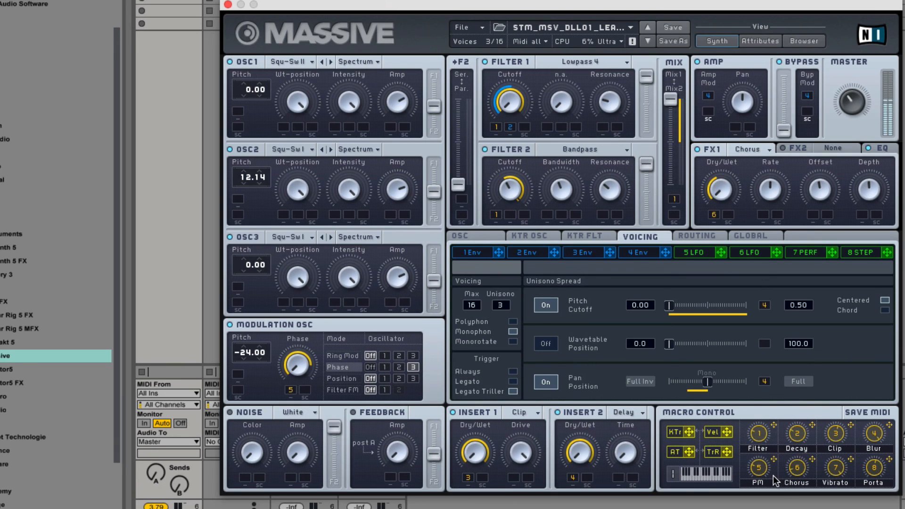
left_click(488, 237)
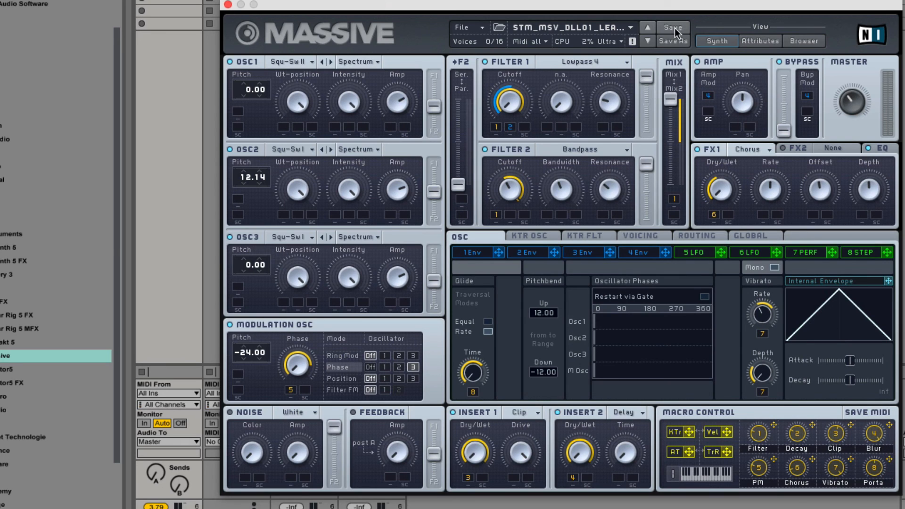
- Load STM_MSV_DLL01_LeadPreset08 from the Detuned Leads folder and show its synth controls
left_click(811, 43)
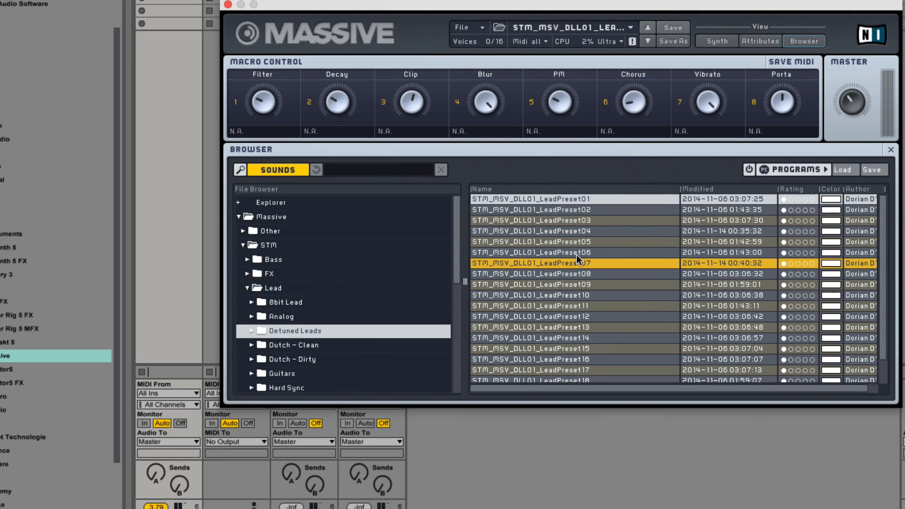
left_click(584, 273)
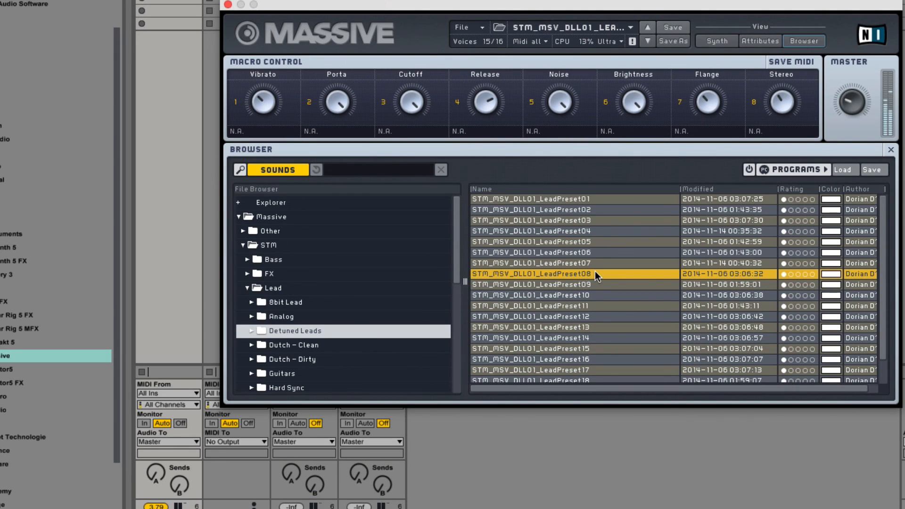
left_click(714, 42)
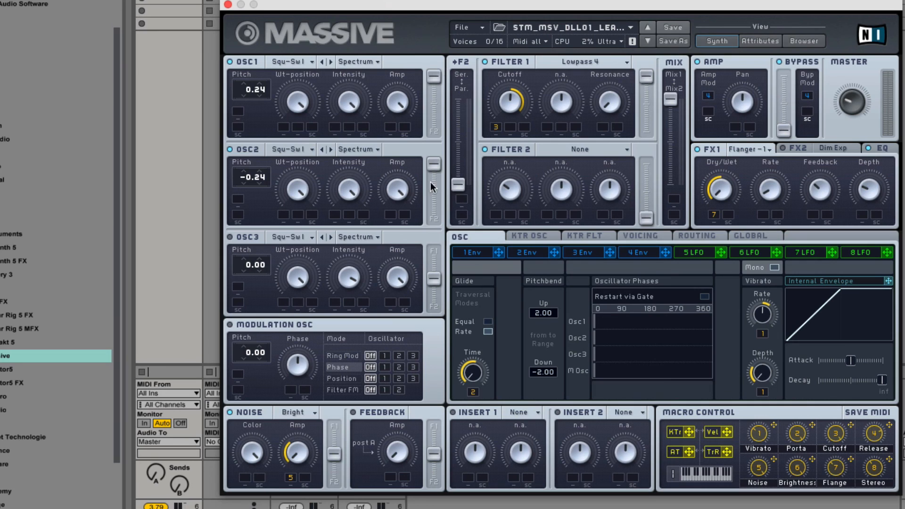
- Route the noise fully to Filter 1, and check the FX1 flanger options and envelope 4
left_click_drag(334, 455, 334, 428)
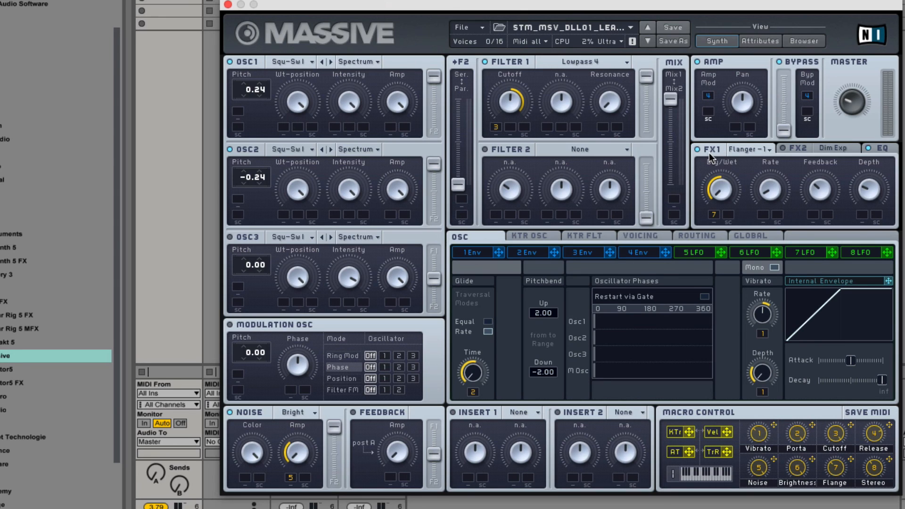
left_click(761, 151)
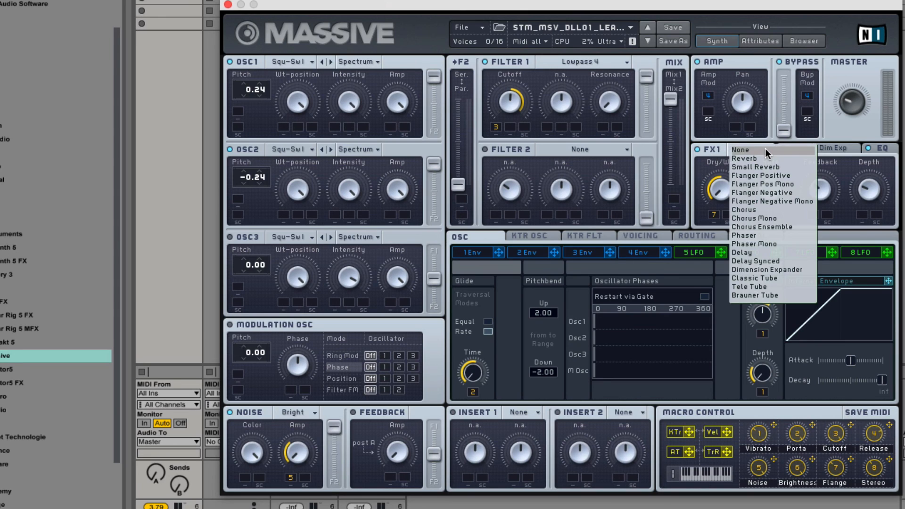
left_click(694, 173)
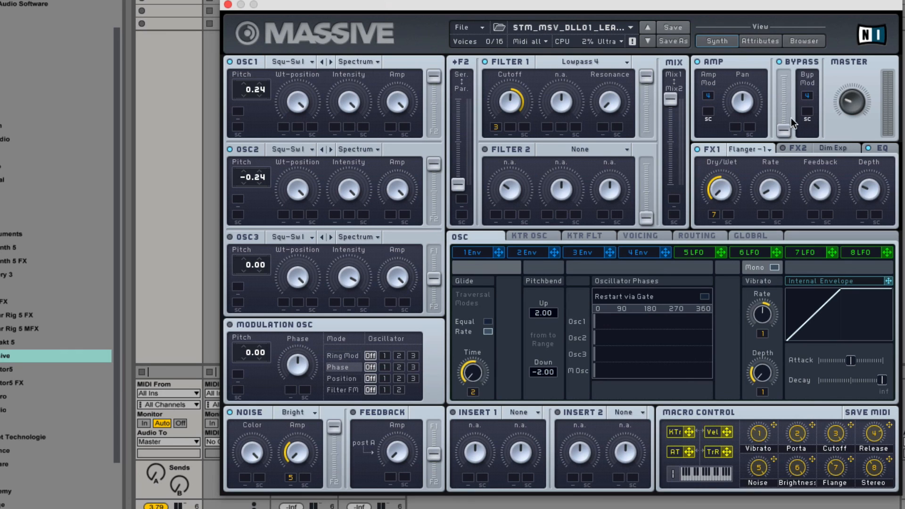
left_click(649, 252)
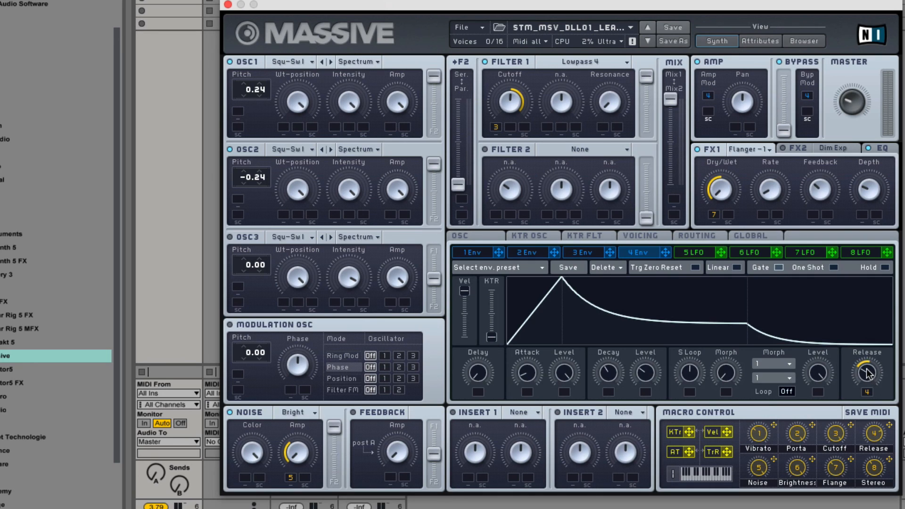
- Set the FX2 effect to None and check the EQ settings
left_click(796, 148)
left_click(834, 148)
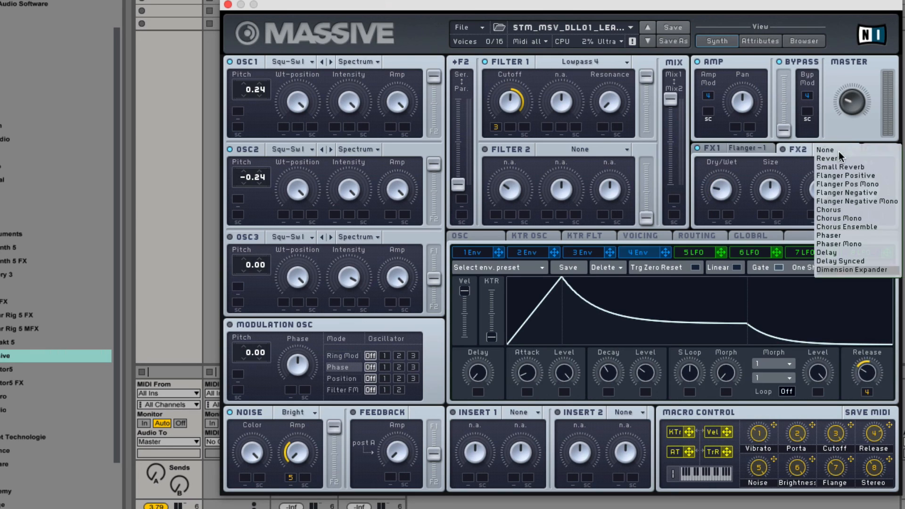
left_click(834, 155)
left_click(834, 149)
left_click(833, 150)
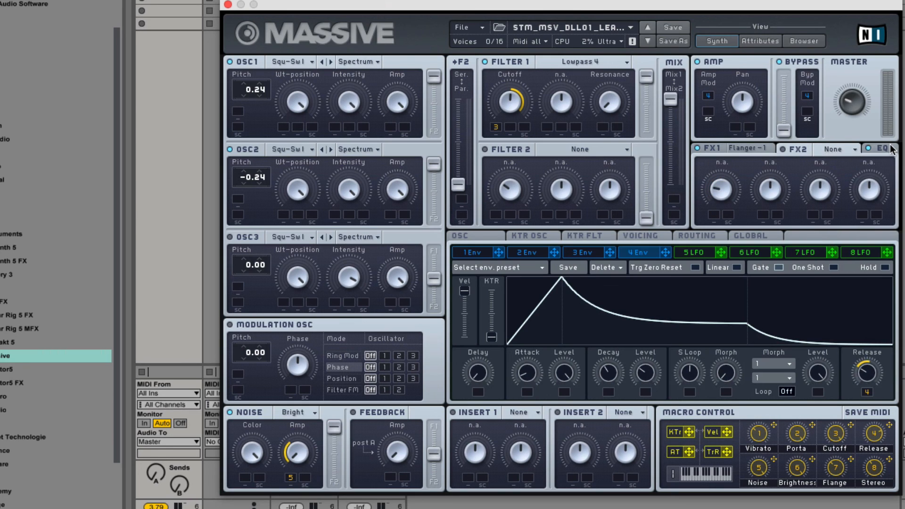
left_click(891, 149)
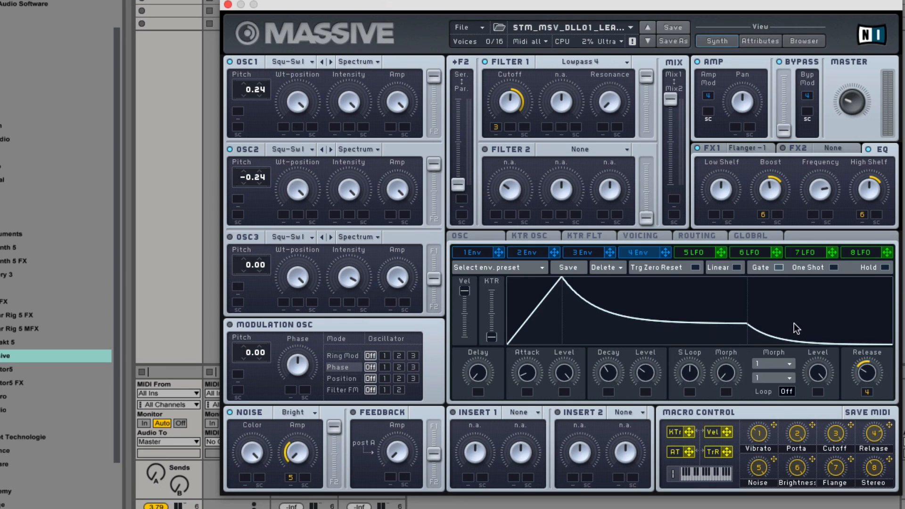
- Examine envelopes 1 to 4 and LFOs 5 to 8 of the preset
left_click(471, 253)
left_click(533, 253)
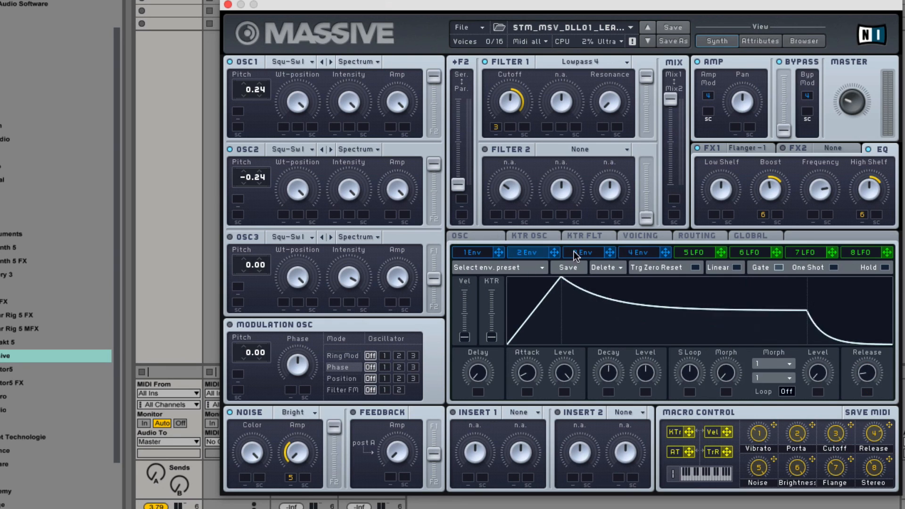
left_click(576, 253)
left_click(637, 253)
left_click(697, 252)
left_click(775, 253)
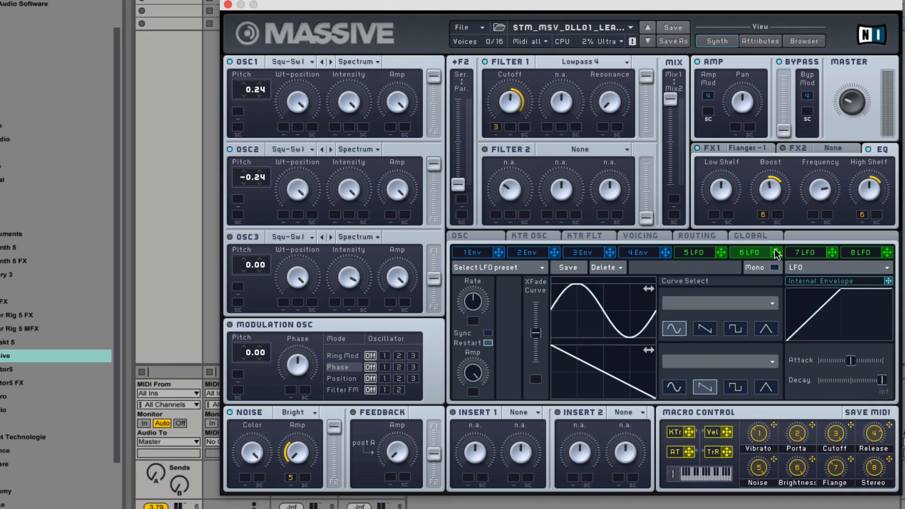
left_click(803, 253)
left_click(869, 254)
- Examine the preset's global, routing, voicing and oscillator settings
left_click(735, 235)
left_click(692, 237)
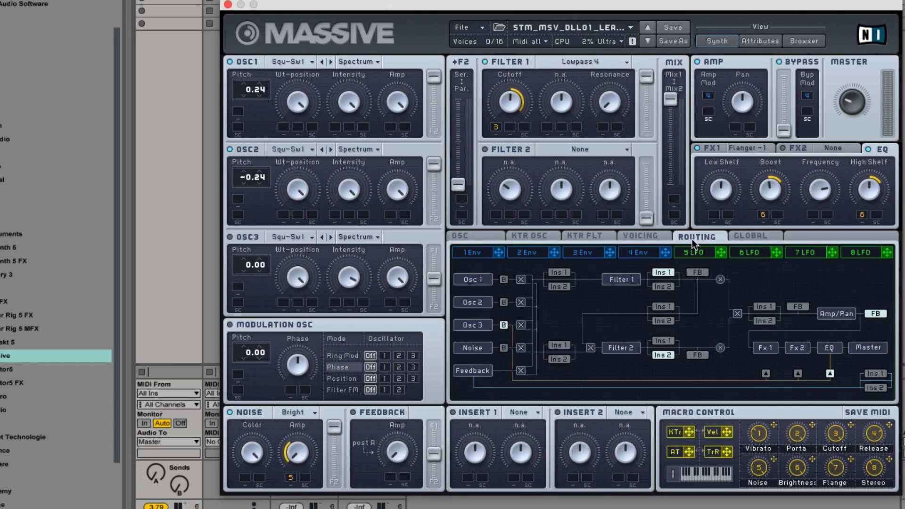
left_click(641, 237)
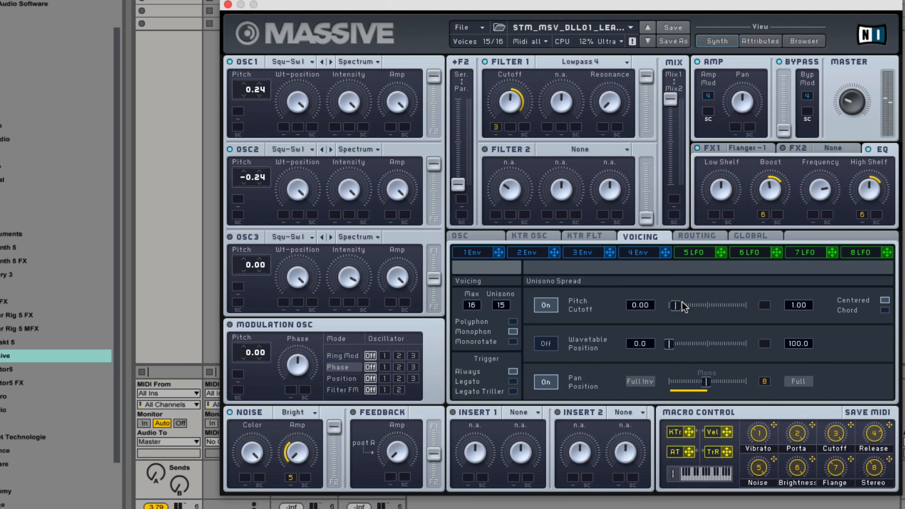
left_click(481, 234)
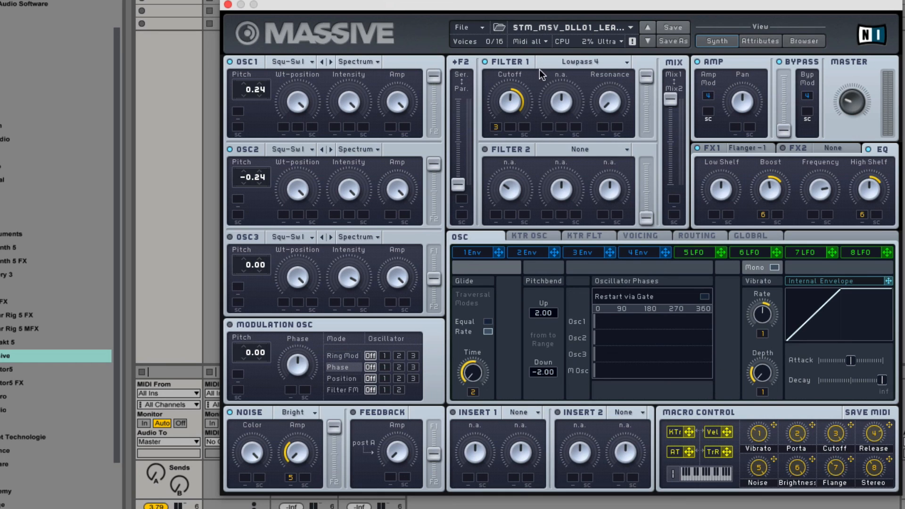
- Review envelope 4 and the FX1 flanger, along with the signal routing and unison voicing
left_click(652, 250)
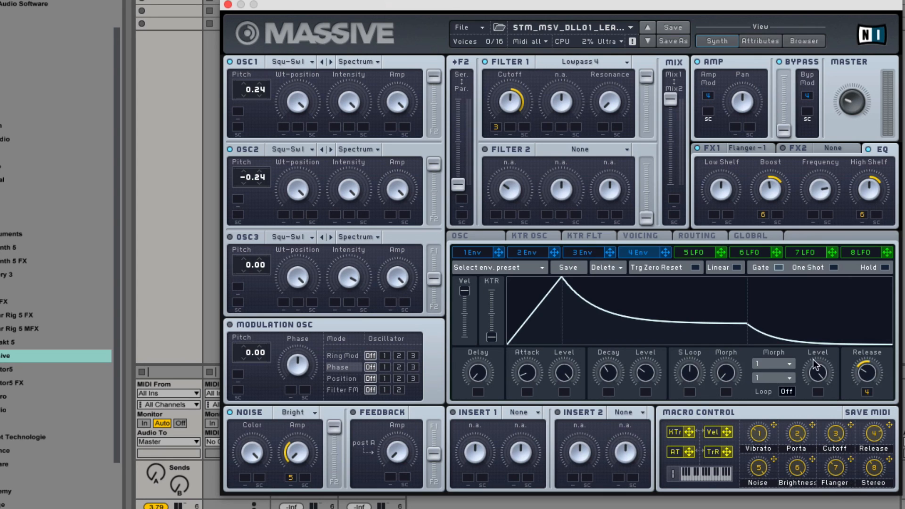
left_click(726, 148)
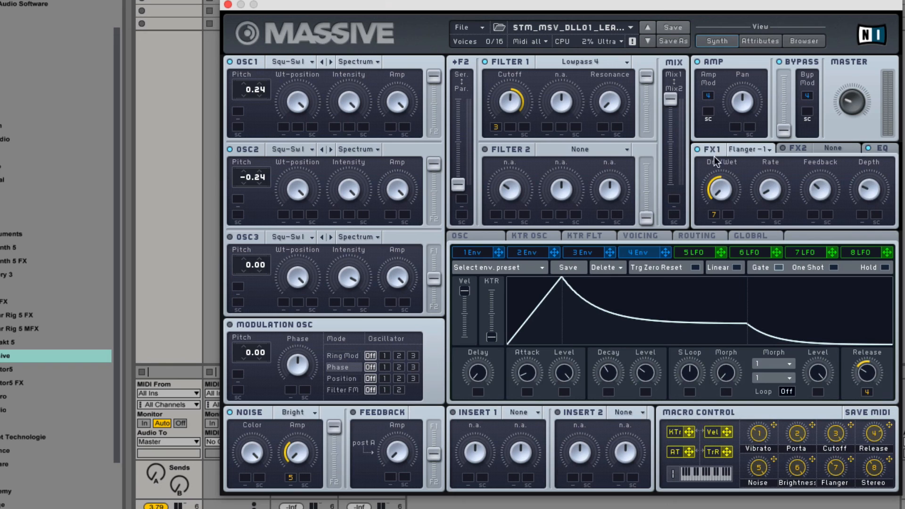
left_click(689, 236)
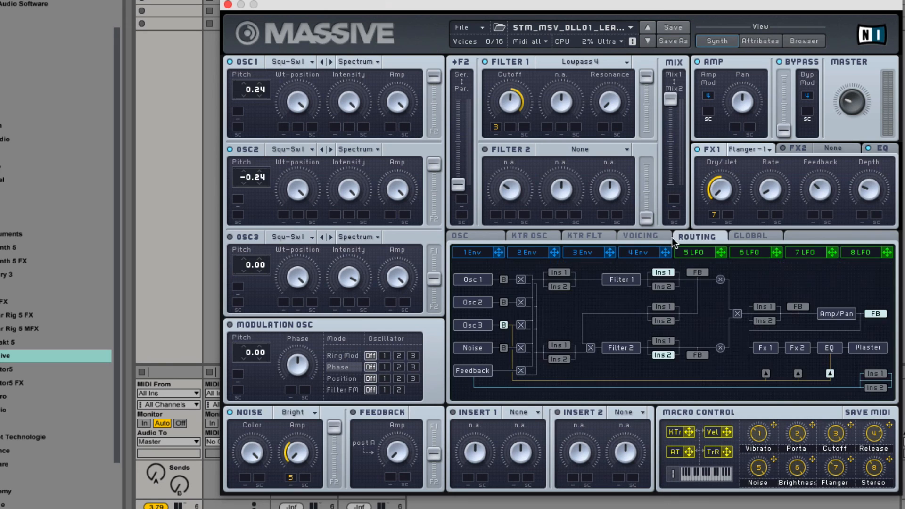
left_click(665, 236)
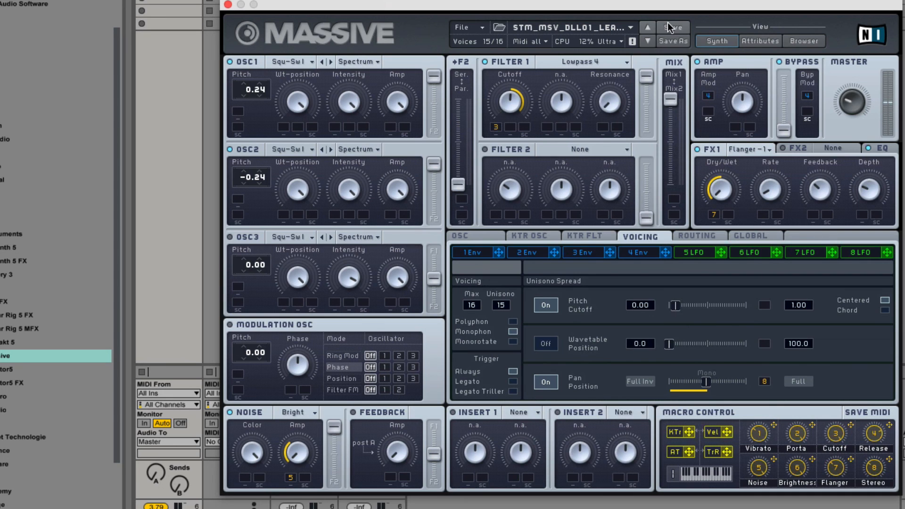
- Load STM_MSV_DLL01_LeadPreset13 from the Detuned Leads folder and show its synth controls
left_click(793, 41)
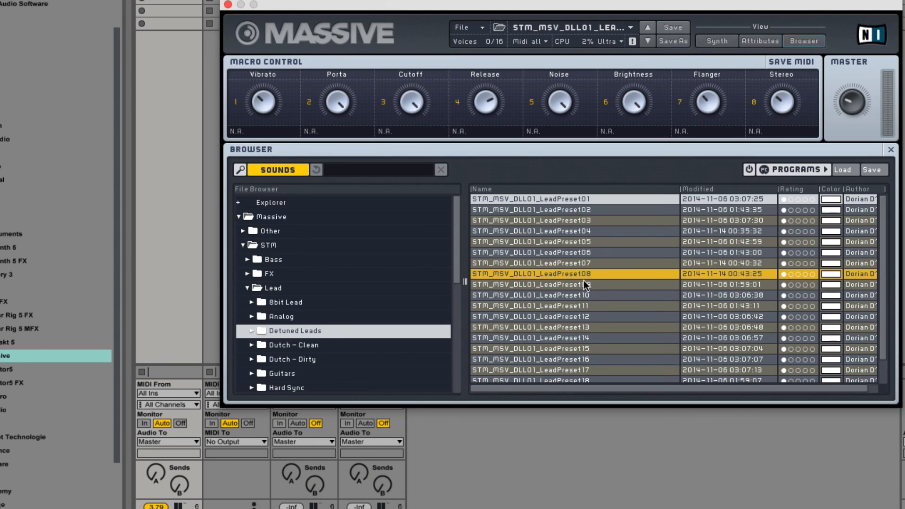
left_click(579, 326)
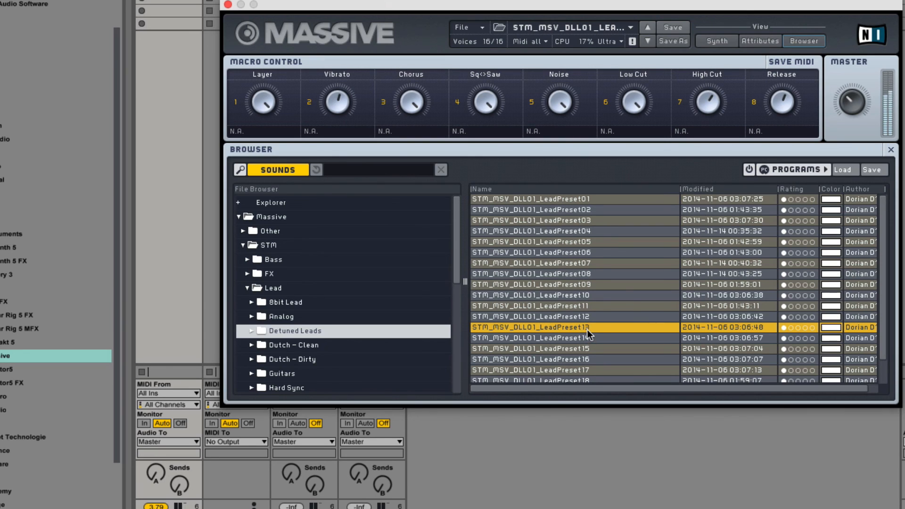
left_click(717, 42)
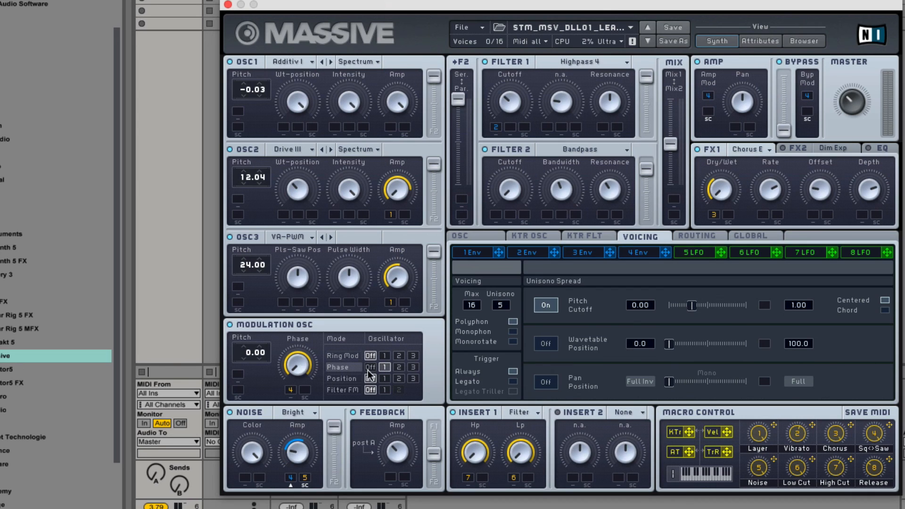
- Keep phase modulation assigned to oscillator 1 and set the Filter 2 type to None
left_click(385, 367)
left_click(587, 149)
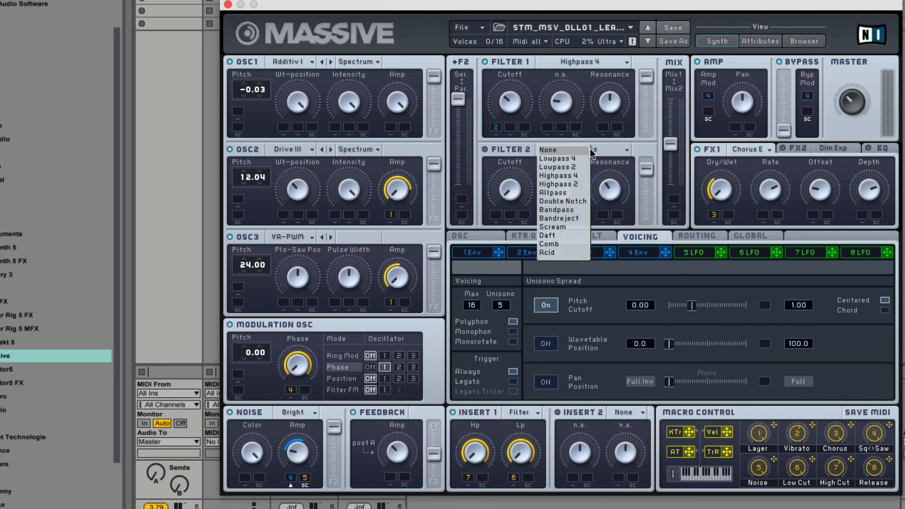
left_click(578, 151)
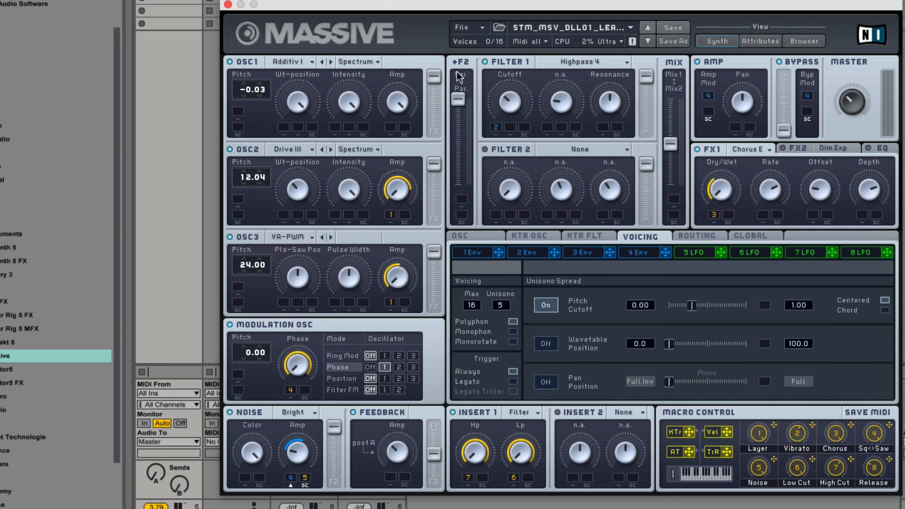
- Set the filter routing fully to parallel and the filter output mix fully to Mix1
left_click_drag(453, 99, 457, 184)
left_click_drag(458, 183, 446, 63)
left_click_drag(458, 99, 458, 184)
left_click_drag(667, 140, 666, 99)
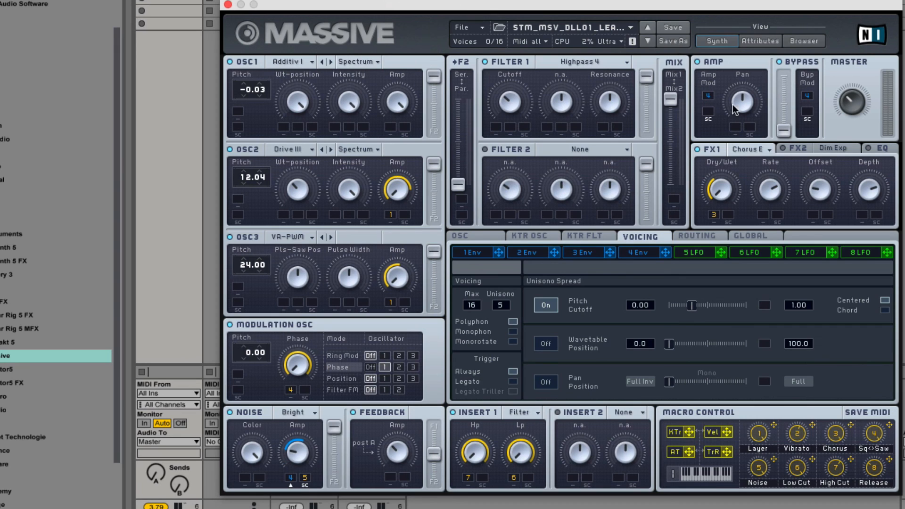
- Set the FX2 effect to None and reselect Chorus Ensemble as the FX1 effect
left_click(798, 148)
left_click(832, 150)
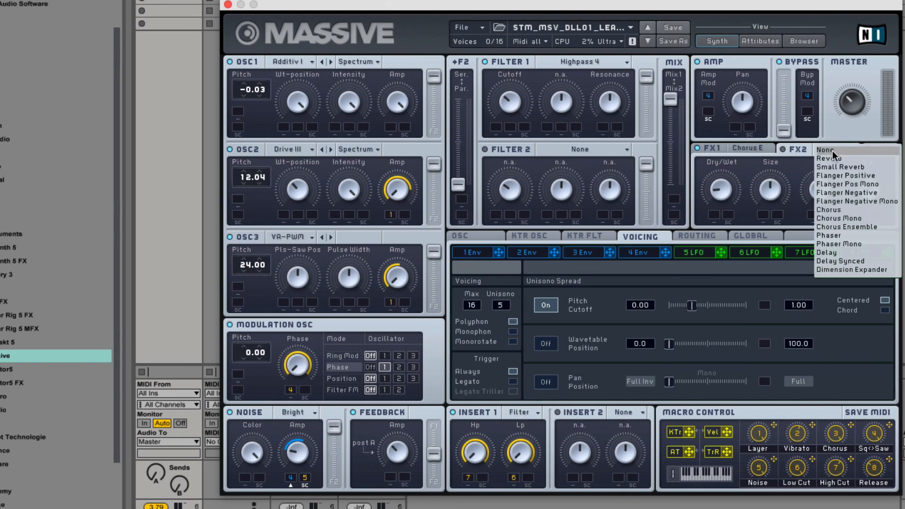
left_click(832, 153)
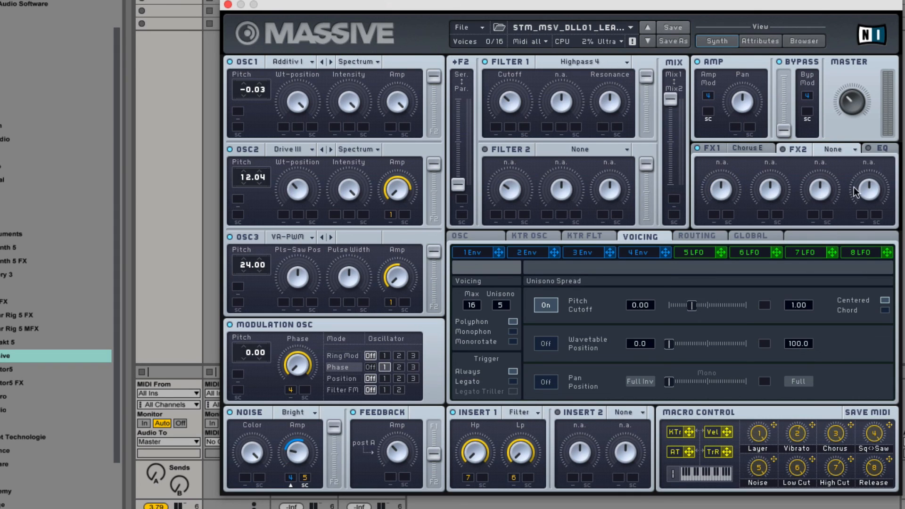
left_click(714, 146)
left_click(744, 148)
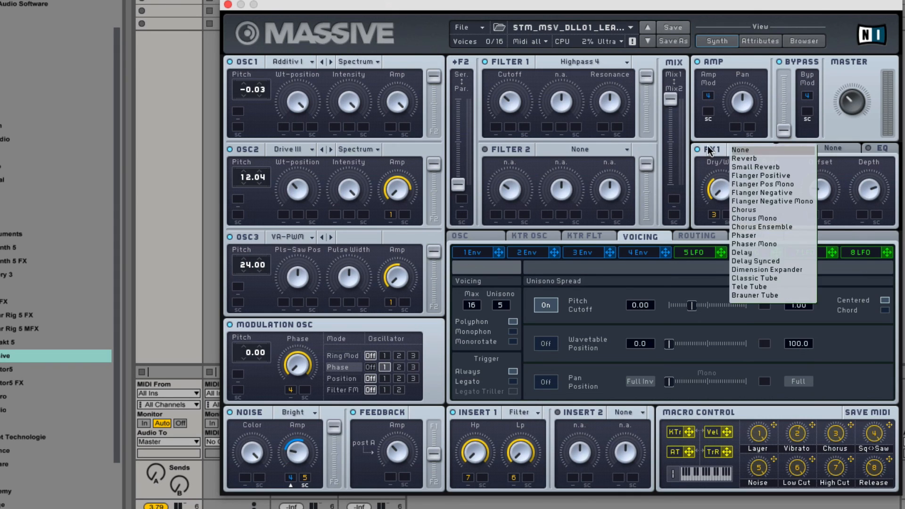
left_click(742, 228)
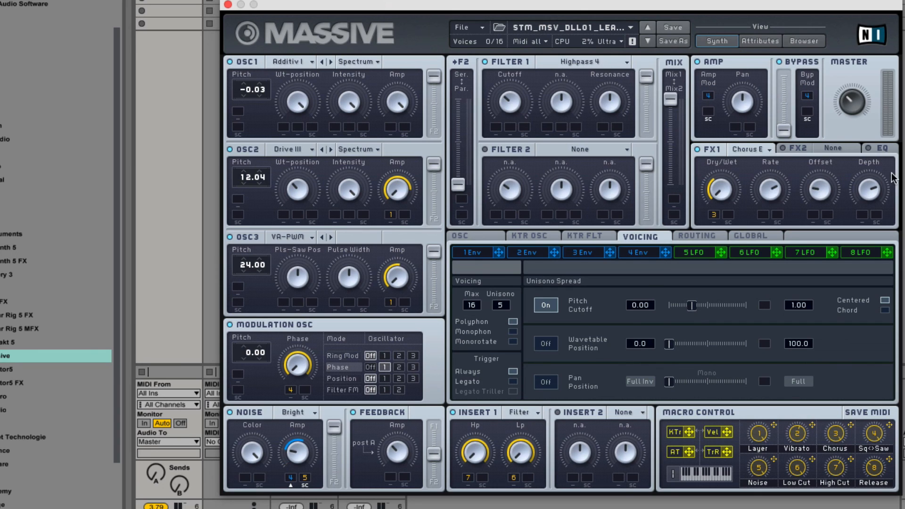
- Check envelopes 4 and 1, and reset envelope 2's attack and decay times to their defaults
left_click(637, 253)
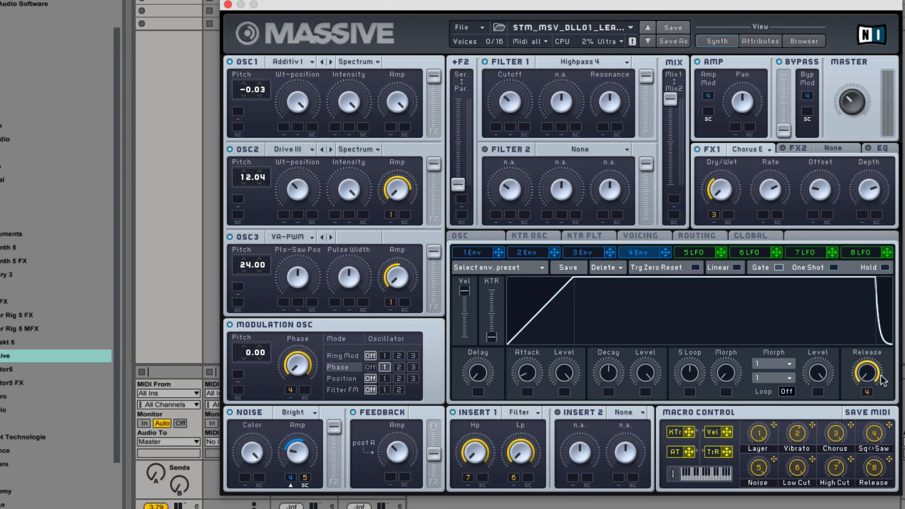
left_click(473, 254)
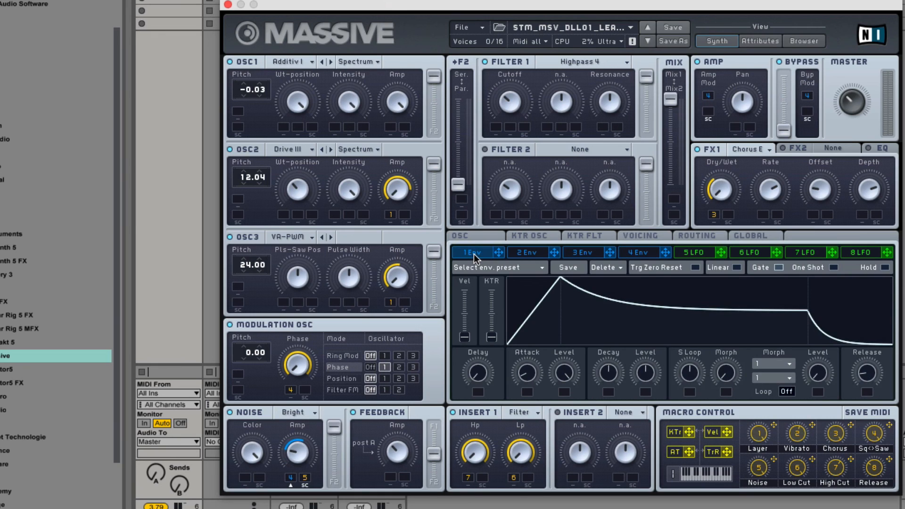
left_click(526, 255)
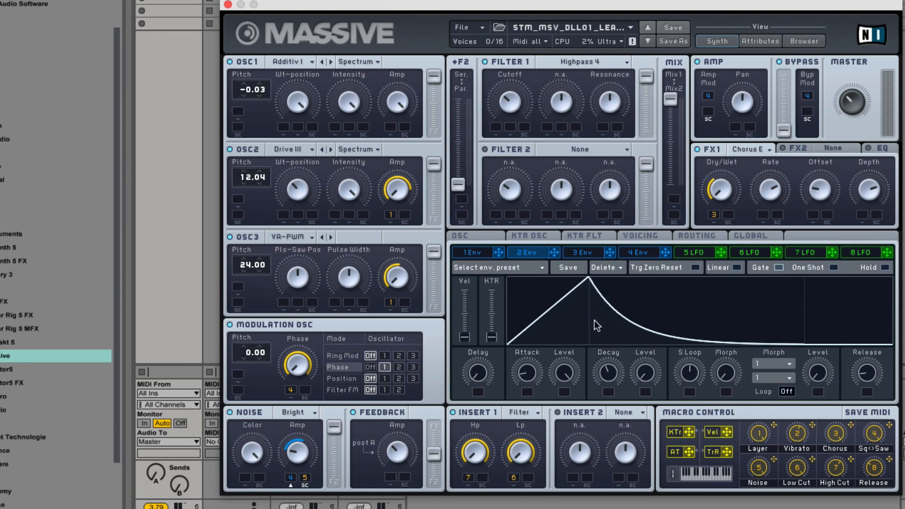
double_click(530, 373)
double_click(612, 371)
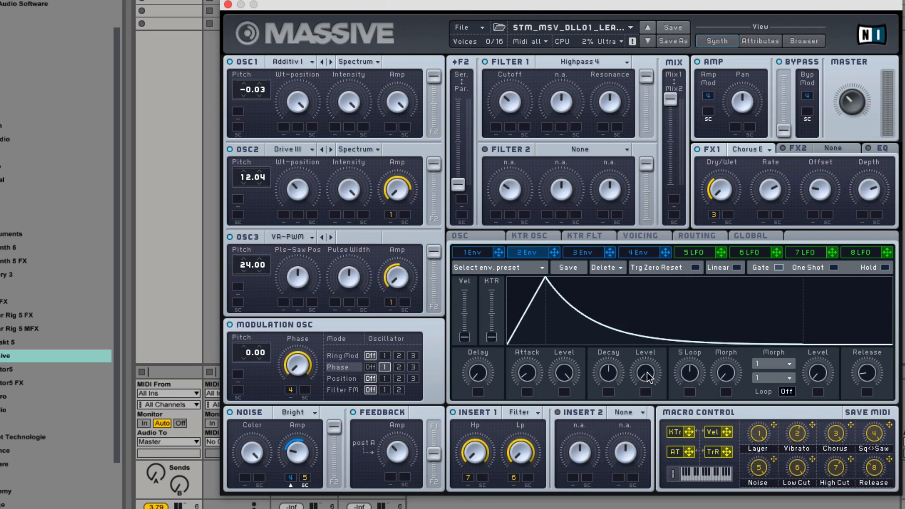
- Reset envelope 2's decay level to its default, and check the oscillator, key tracking, voicing, routing, global and LFO settings
double_click(646, 372)
left_click(479, 235)
left_click(530, 235)
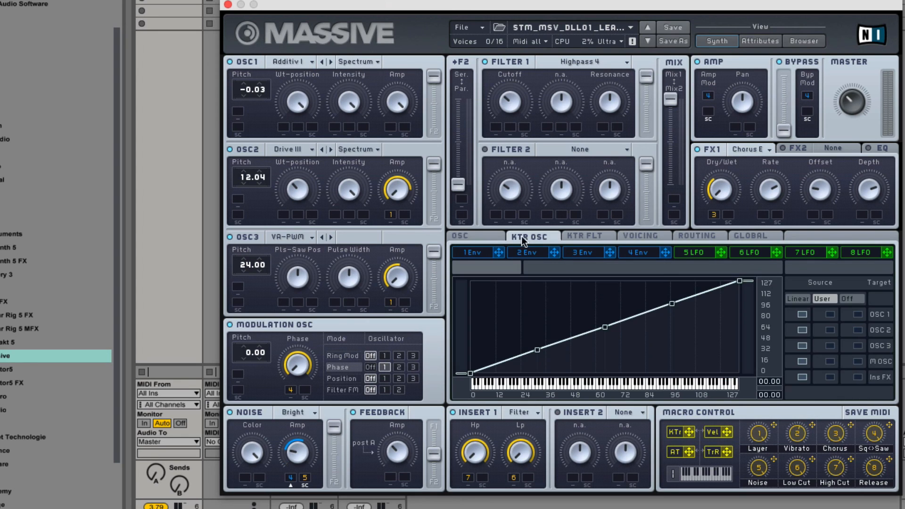
left_click(584, 235)
left_click(639, 234)
left_click(701, 234)
left_click(665, 234)
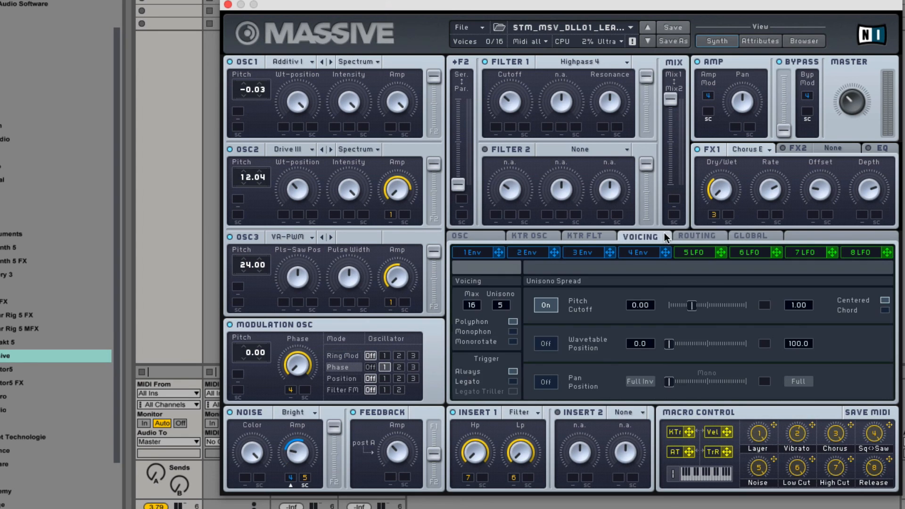
left_click(769, 235)
left_click(857, 254)
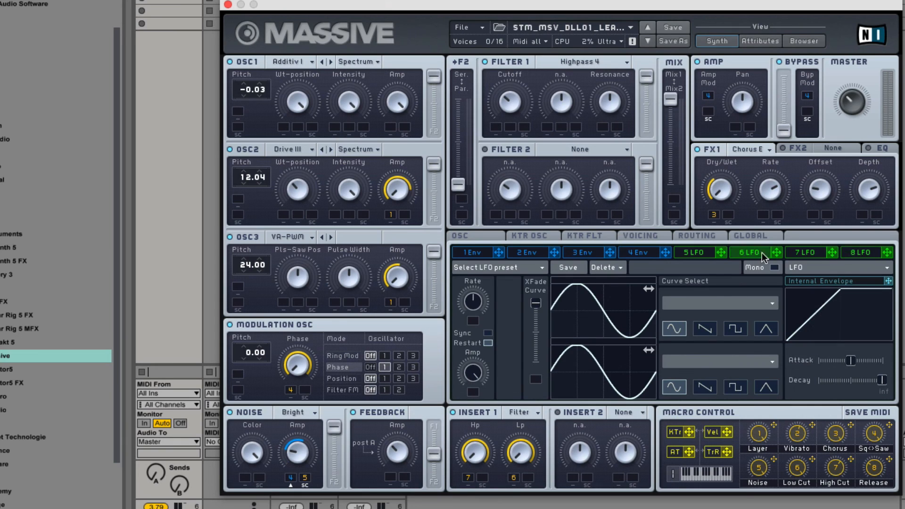
- Examine the shapes of envelopes 1 to 4 and the oscillator page's glide, pitchbend and vibrato settings
left_click(639, 253)
left_click(582, 253)
left_click(526, 254)
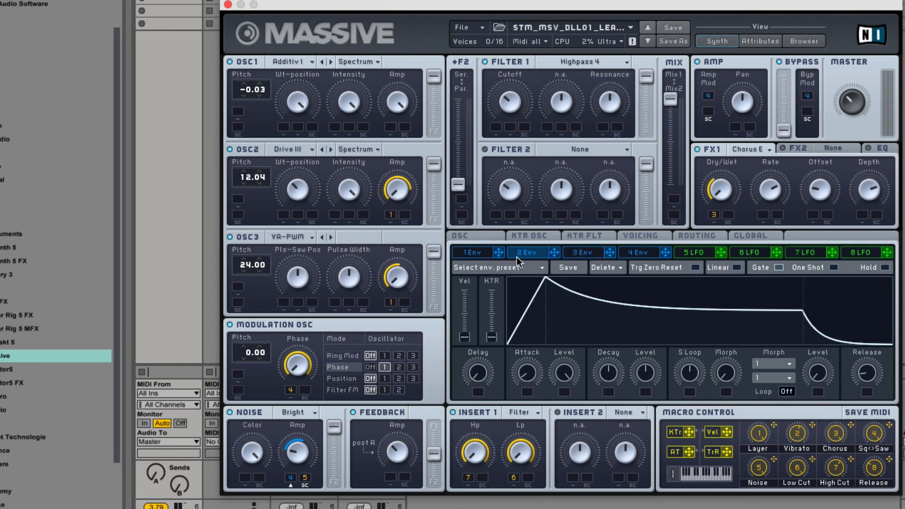
left_click(471, 253)
left_click(594, 250)
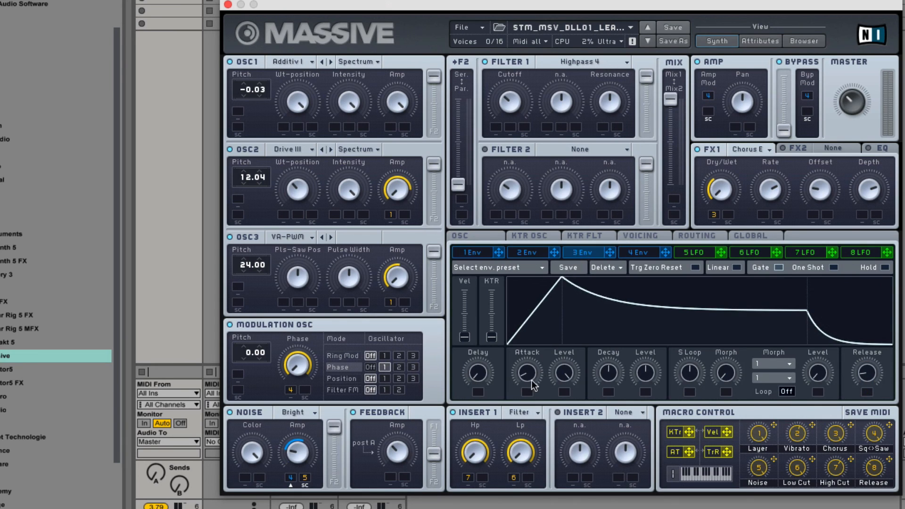
left_click(473, 253)
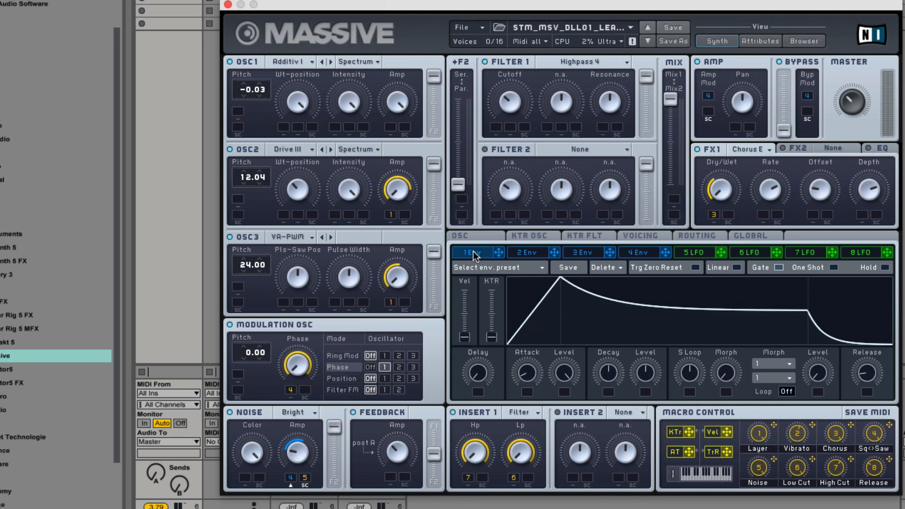
left_click(638, 253)
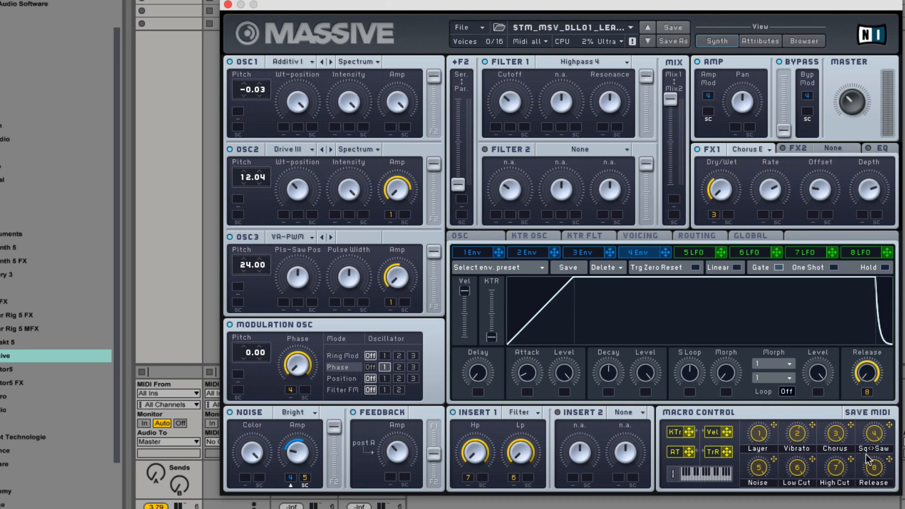
left_click(495, 238)
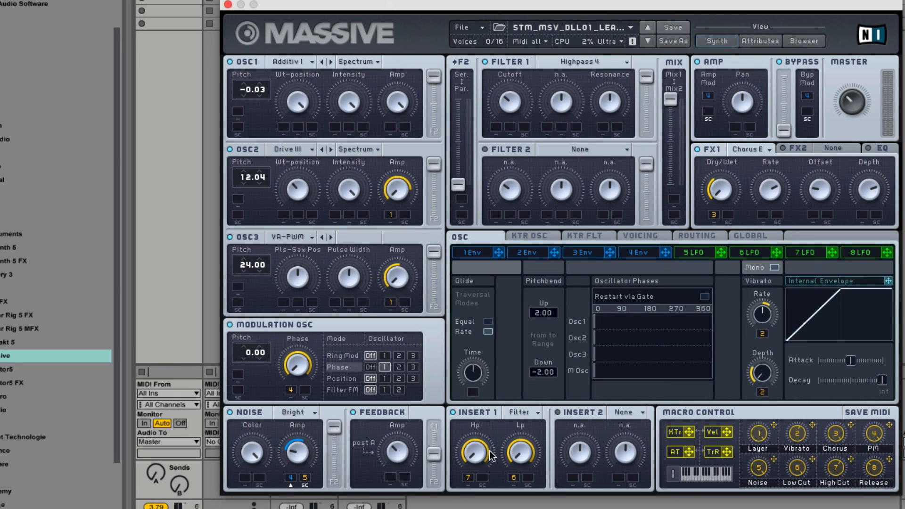
- Rename macro control 6 as LP
double_click(798, 481)
key("BackSpace")
key("BackSpace")
key("BackSpace")
key("BackSpace")
key("BackSpace")
key("BackSpace")
type("LP")
- Rename macro control 7 as HP
double_click(844, 482)
key("BackSpace")
key("BackSpace")
key("BackSpace")
key("BackSpace")
key("BackSpace")
key("BackSpace")
type("HP")
- Display envelope 4, check the Detuned Leads presets in the browser, and return to the synth view
left_click(646, 255)
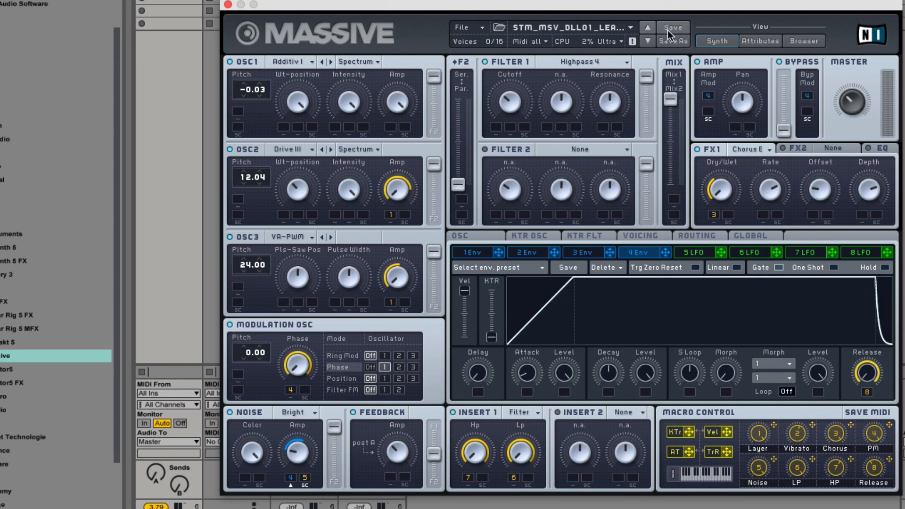
left_click(805, 41)
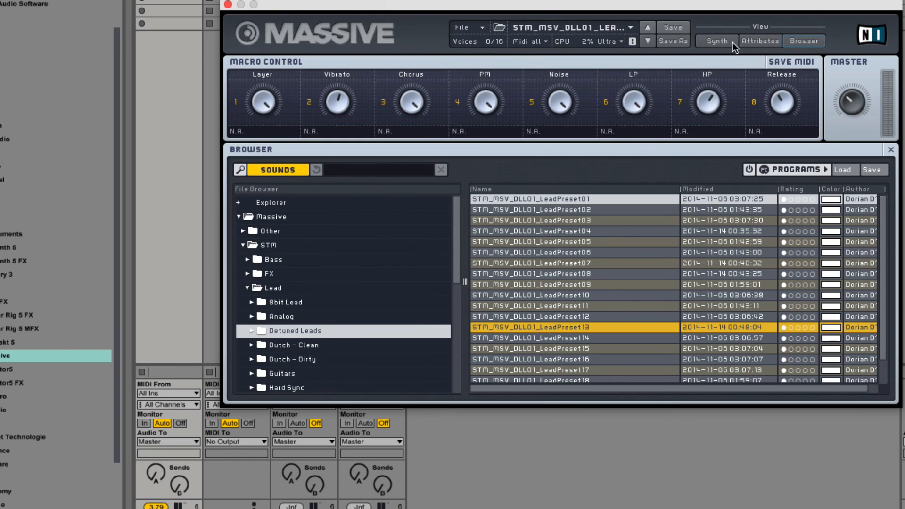
left_click(716, 41)
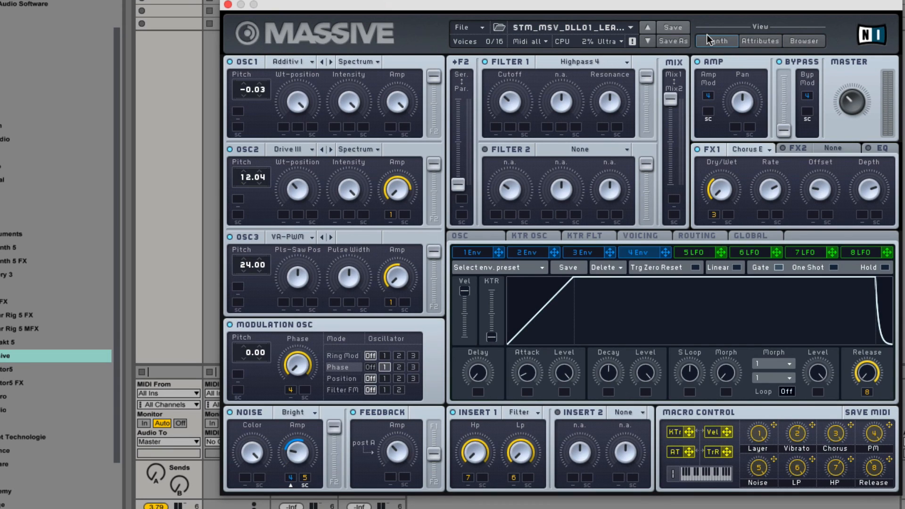